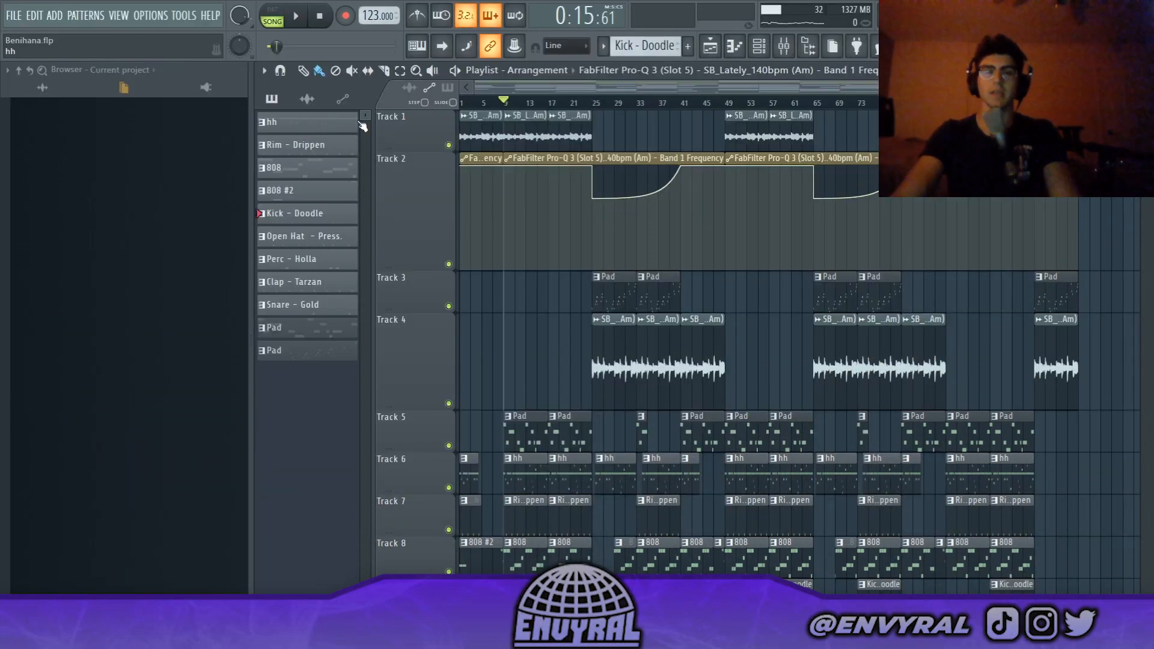
# Play a section of the finished arrangement from bar 9, and stop playback
pyautogui.click(296, 17)
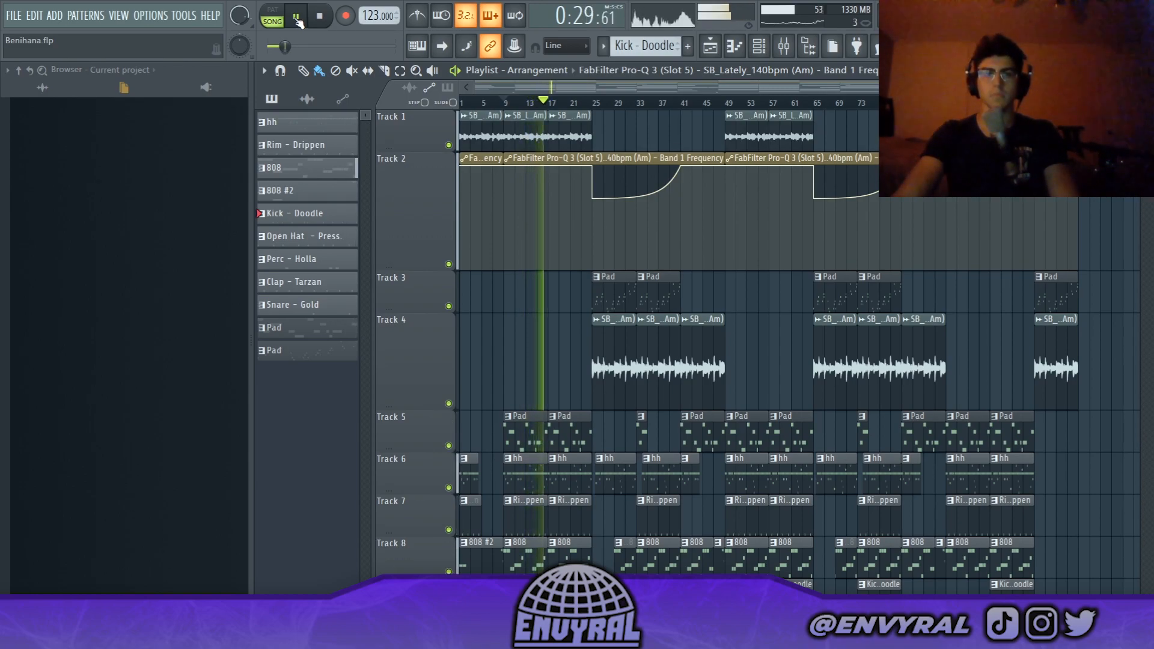
pyautogui.click(325, 20)
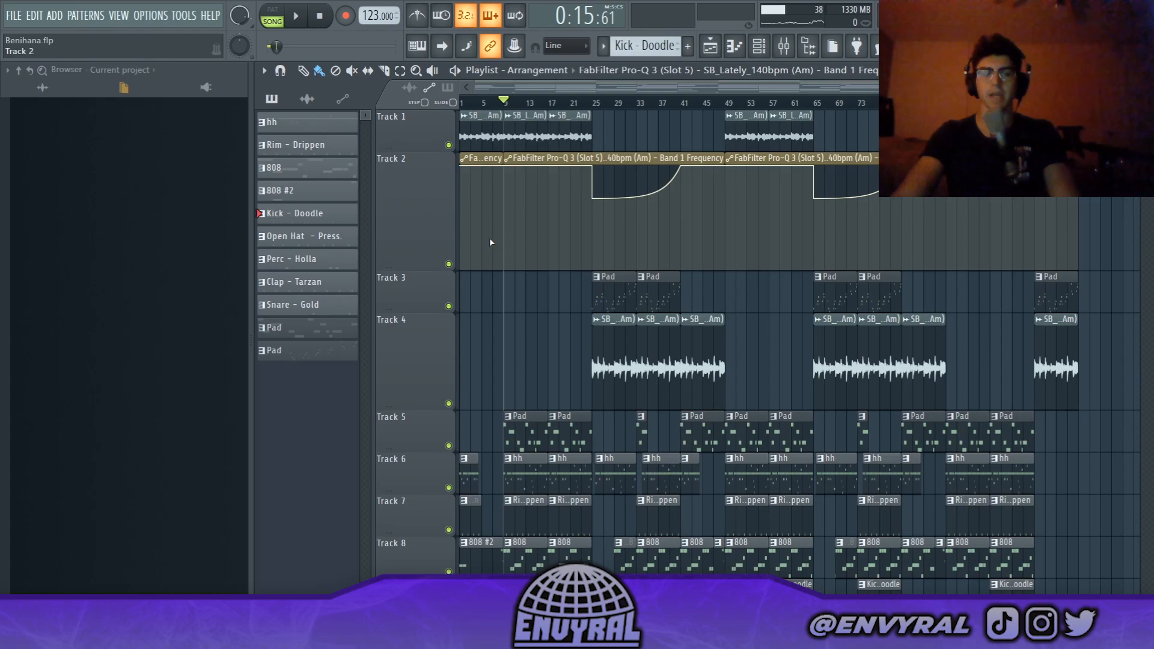
# Add a new arrangement and place the SB_Lately_140bpm (Am) audio clip at the start of Track 1
pyautogui.click(543, 73)
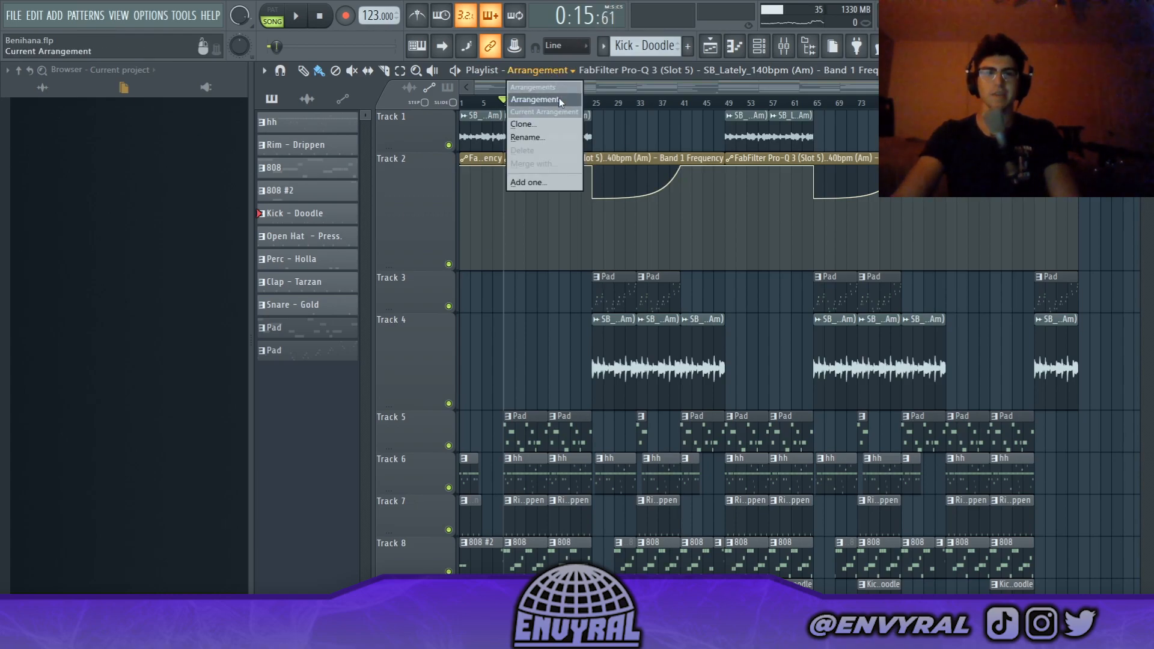
pyautogui.click(526, 182)
pyautogui.press('Return')
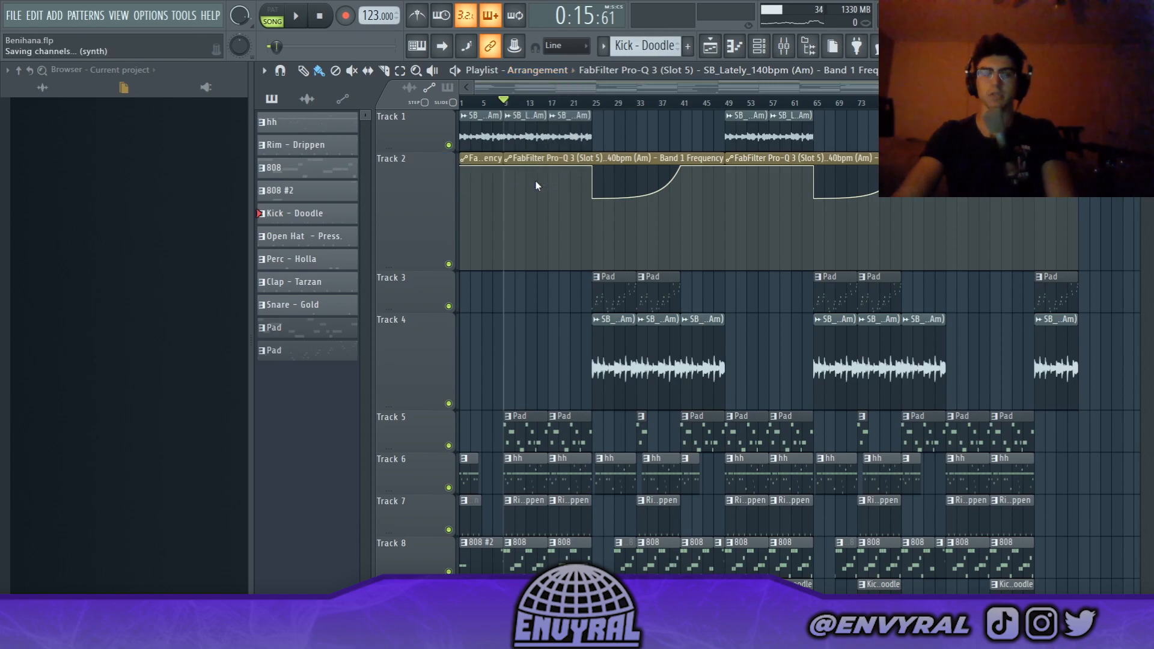
pyautogui.click(307, 99)
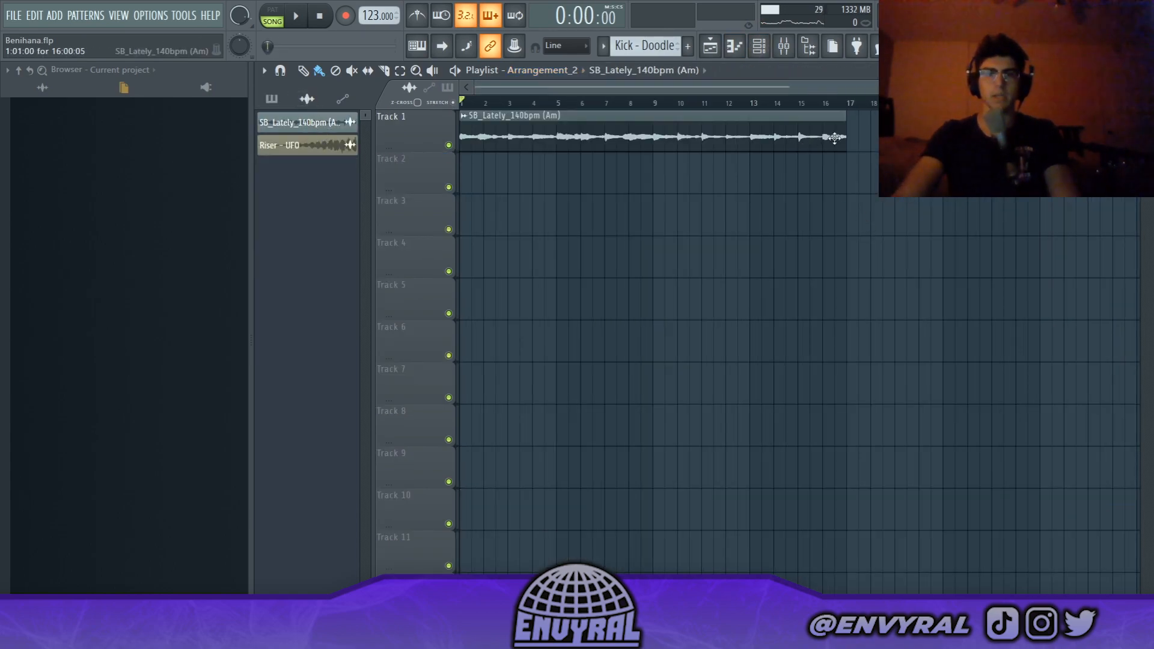
# Play the SB_Lately sample and enlarge the height of Track 1
pyautogui.click(297, 20)
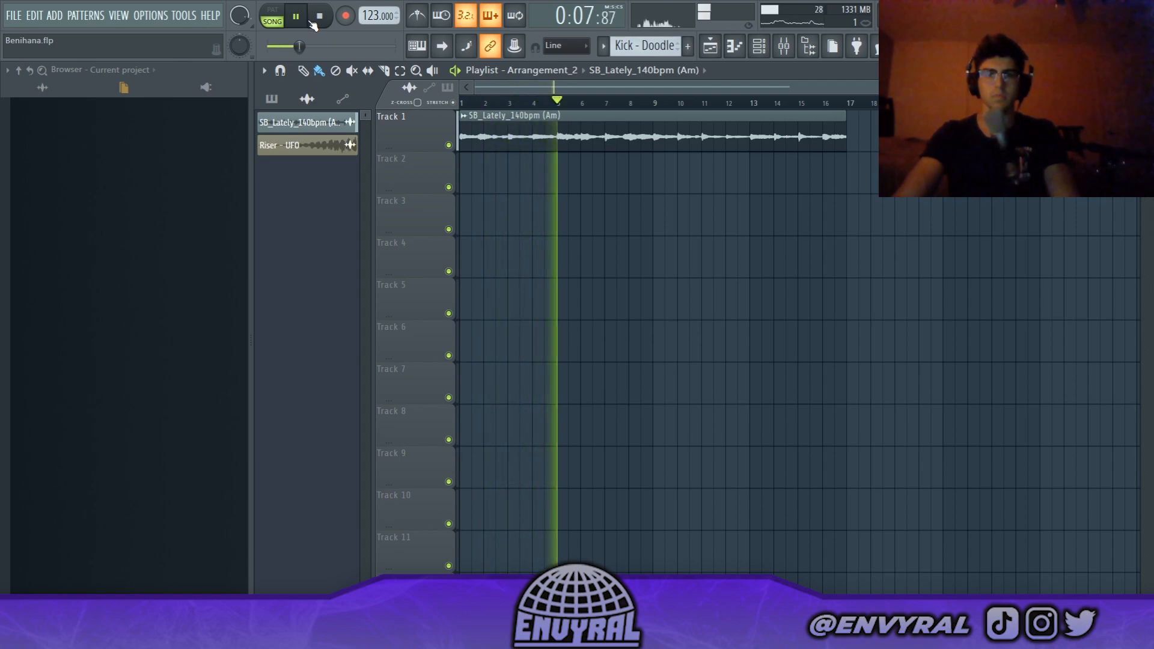
pyautogui.moveTo(401, 152); pyautogui.dragTo(401, 202)
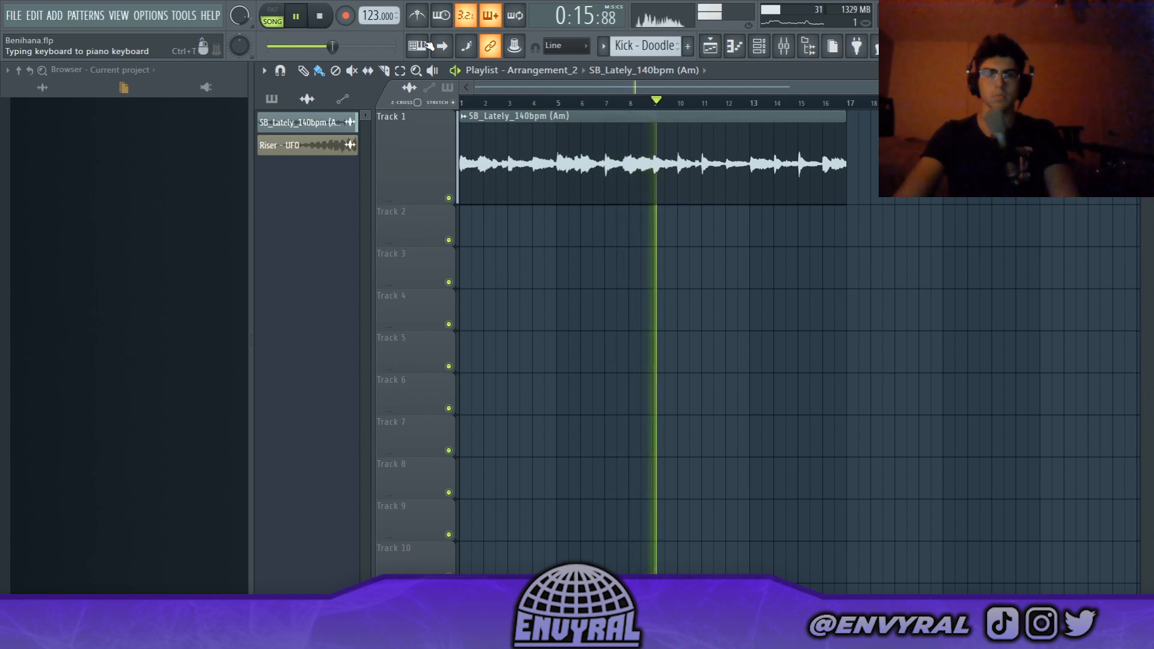
pyautogui.press('space')
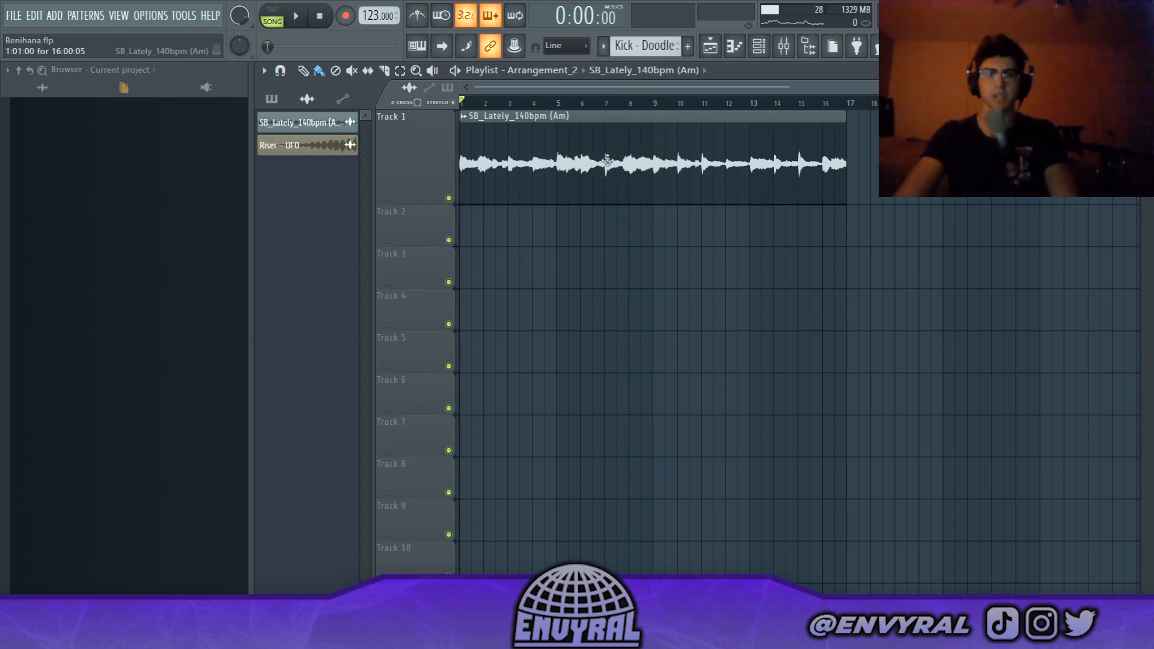
# Play the second half of the sample with a timeline selection starting at bar 9
pyautogui.click(654, 102)
pyautogui.moveTo(659, 107); pyautogui.dragTo(845, 113)
pyautogui.press('space')
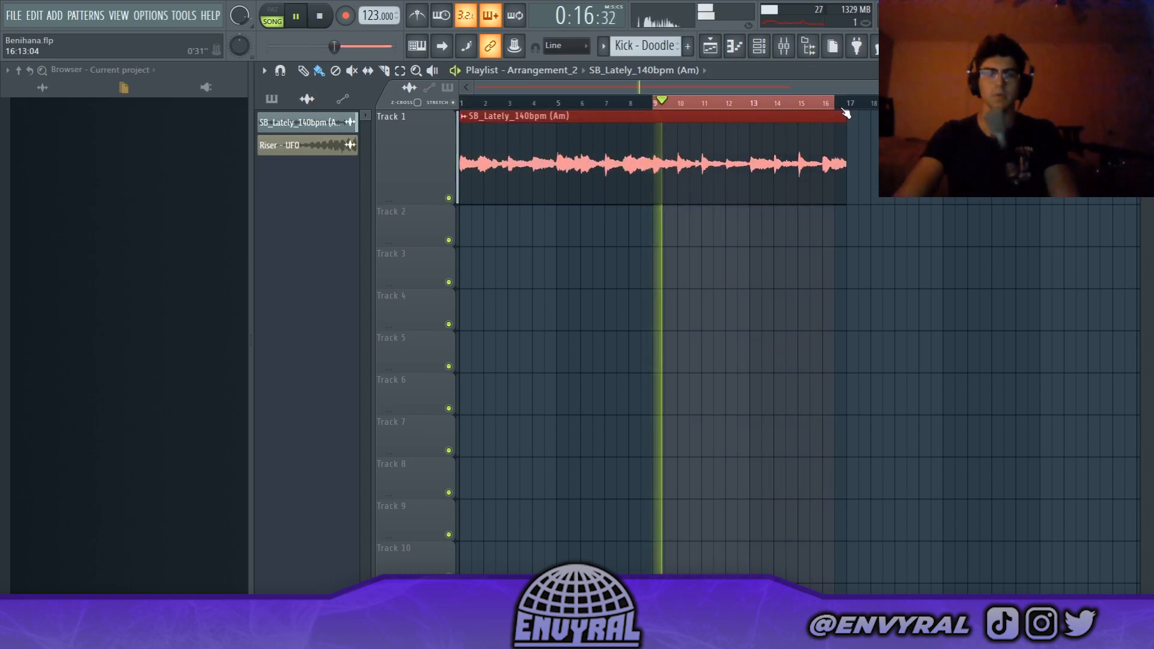
pyautogui.press('space')
# Split the SB_Lately clip at bar 9 and move its second half to start at bar 13
pyautogui.click(770, 125)
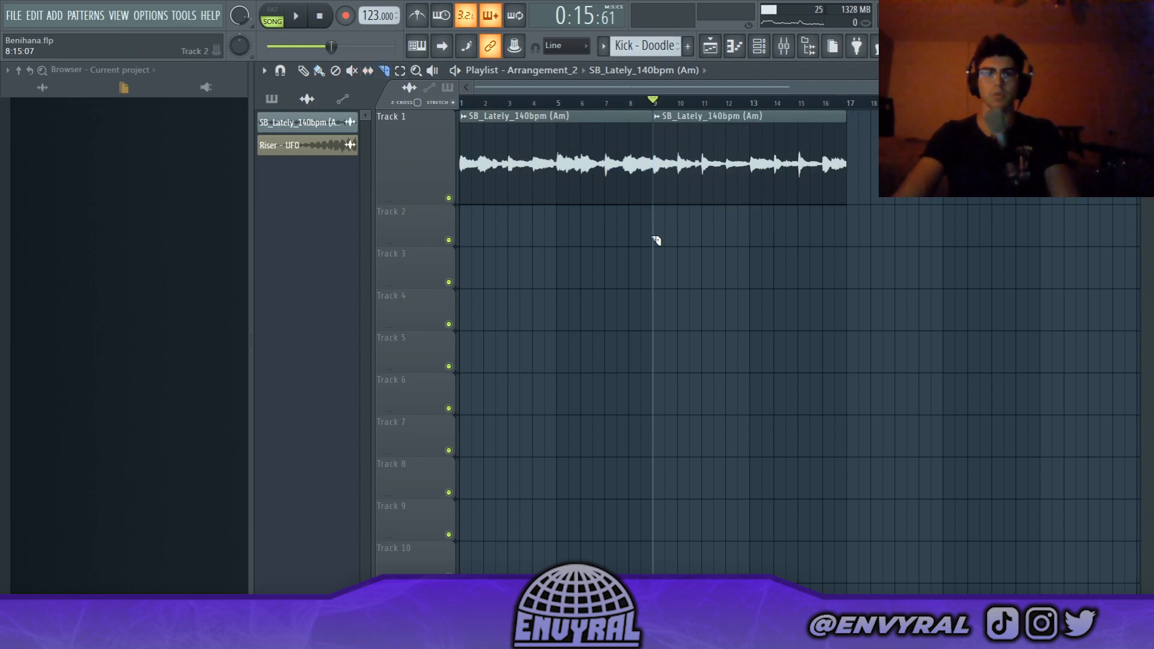
pyautogui.moveTo(835, 162); pyautogui.dragTo(932, 163)
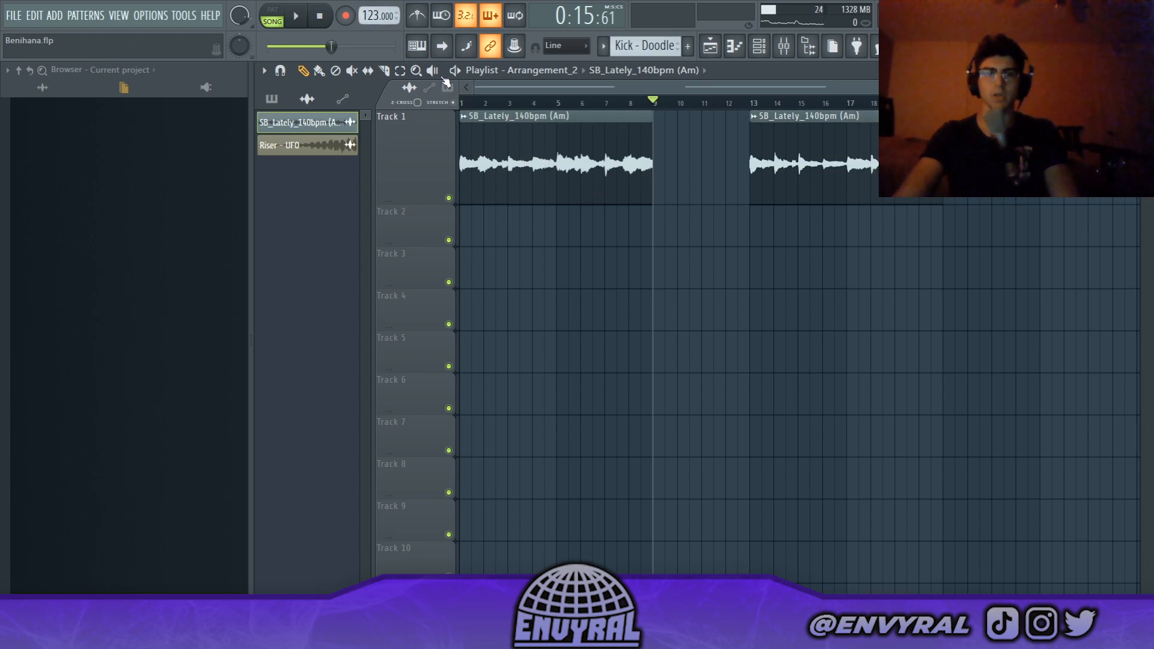
# Open the SB_Lately sample's channel settings and view the tempo options for time stretching
pyautogui.doubleClick(515, 148)
pyautogui.rightClick(596, 246)
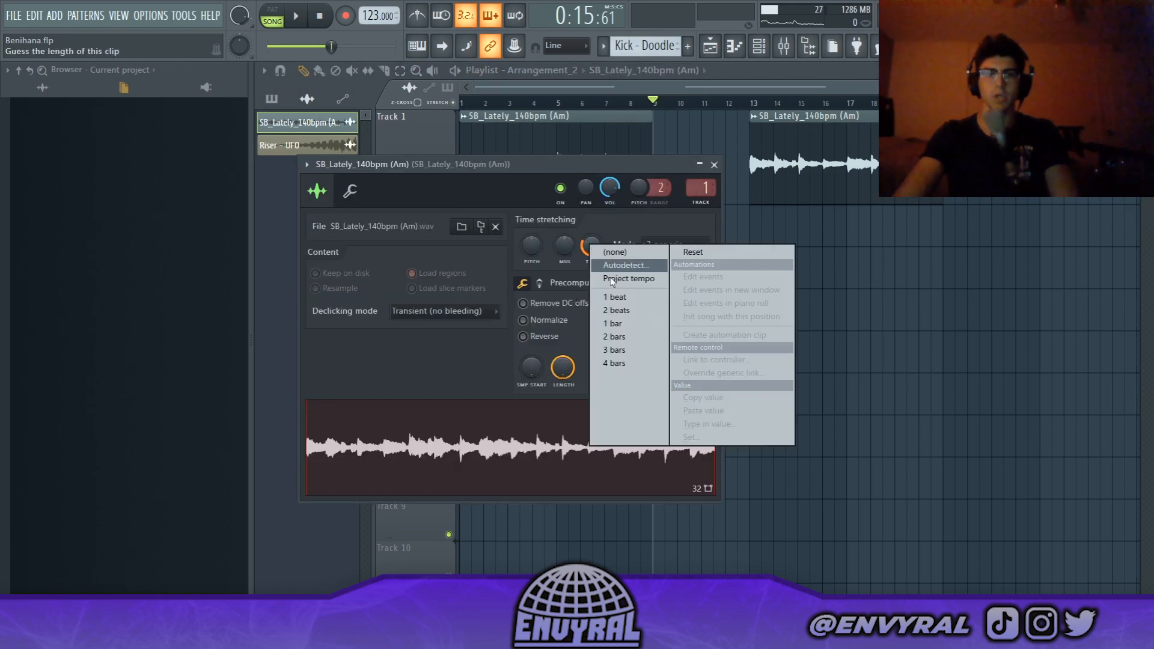
pyautogui.click(545, 95)
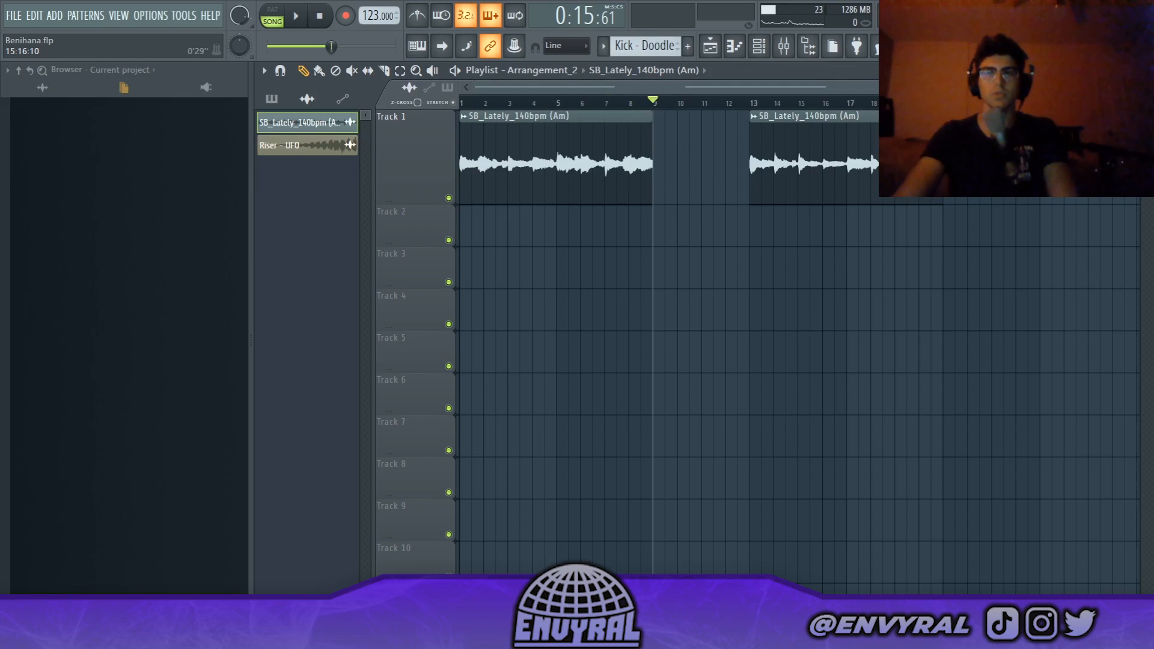
# Highlight bars 1 to 9 over the first sample clip and the range of the second clip on the timeline
pyautogui.scroll(-2, 821, 342)
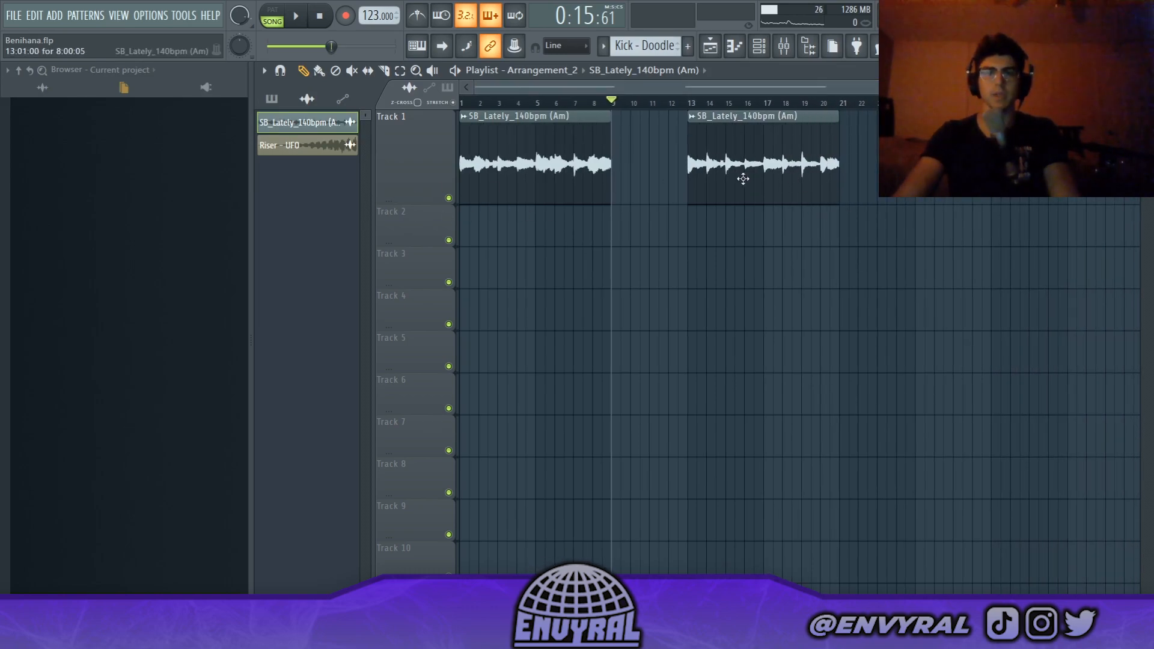
pyautogui.moveTo(607, 103); pyautogui.dragTo(461, 104)
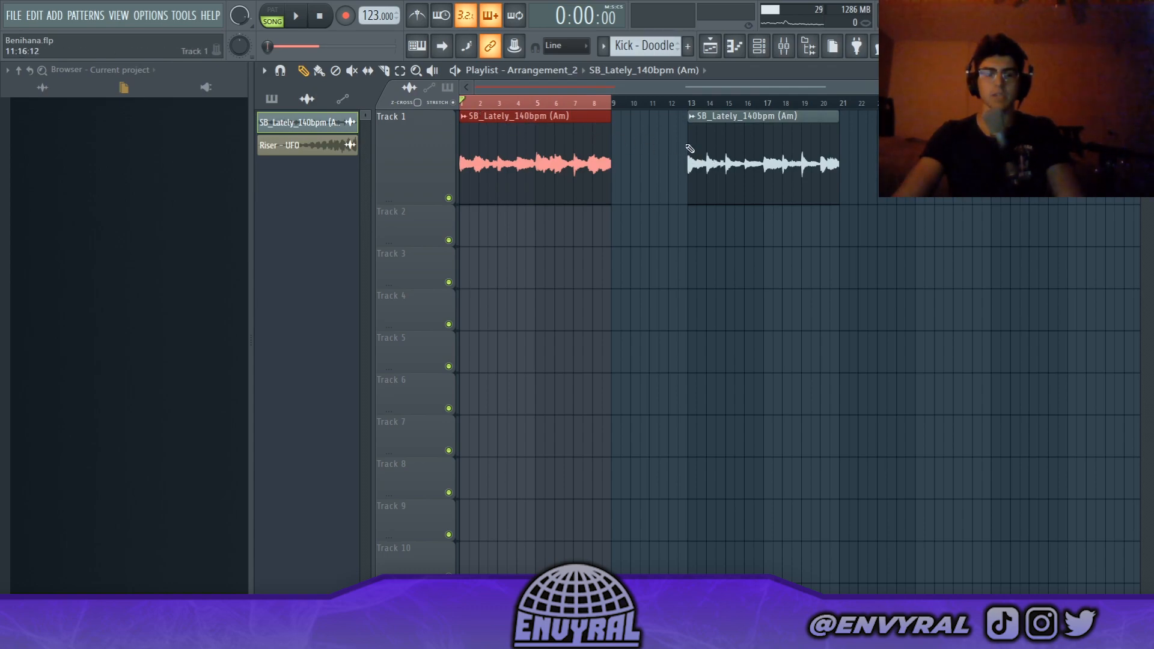
pyautogui.click(697, 126)
pyautogui.click(802, 103)
pyautogui.moveTo(803, 104); pyautogui.dragTo(691, 103)
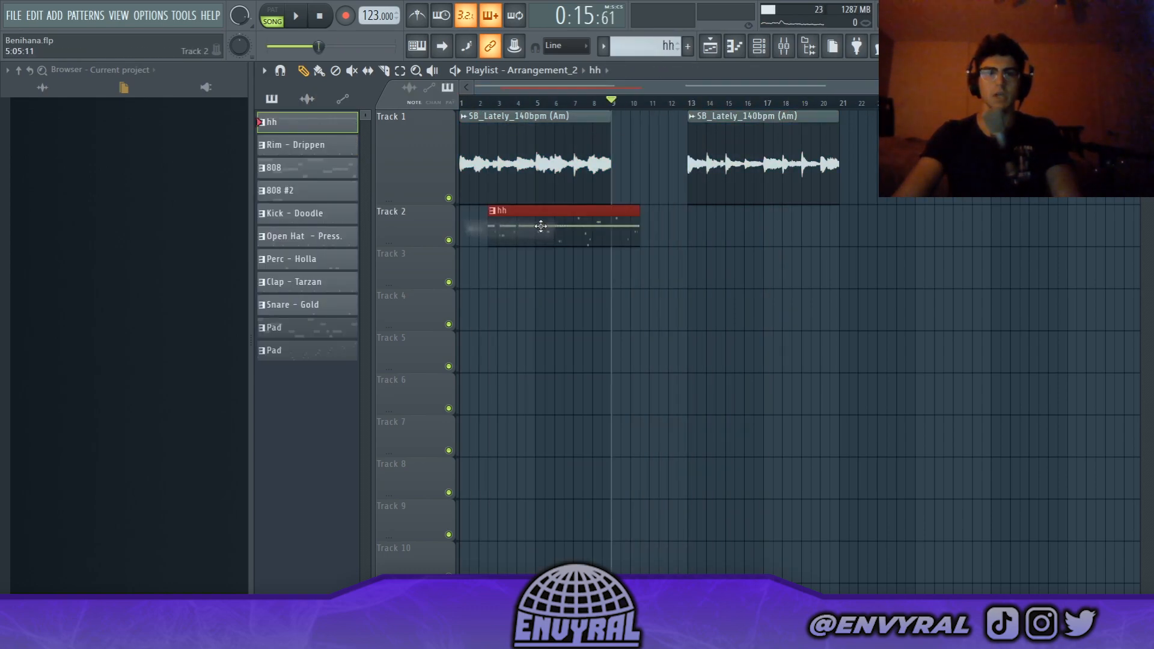
# Place the hh pattern on Track 2 and the Rim - Drippen pattern on Track 3, both starting at bar 1
pyautogui.moveTo(541, 226); pyautogui.dragTo(512, 226)
pyautogui.click(459, 104)
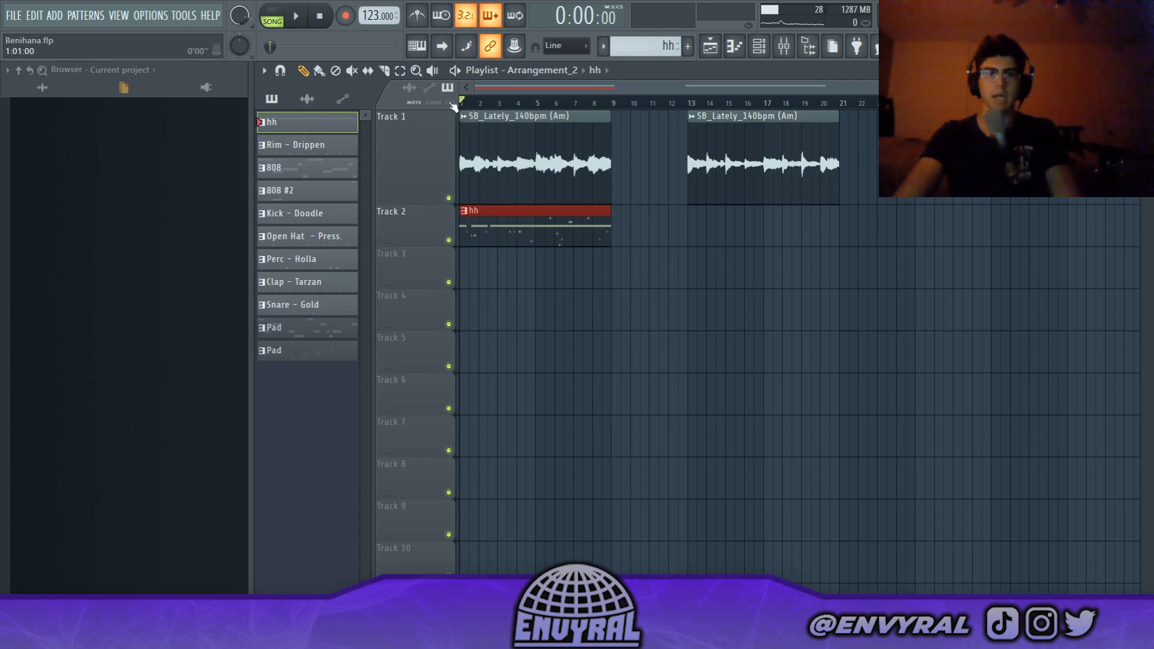
pyautogui.moveTo(303, 147); pyautogui.dragTo(460, 268)
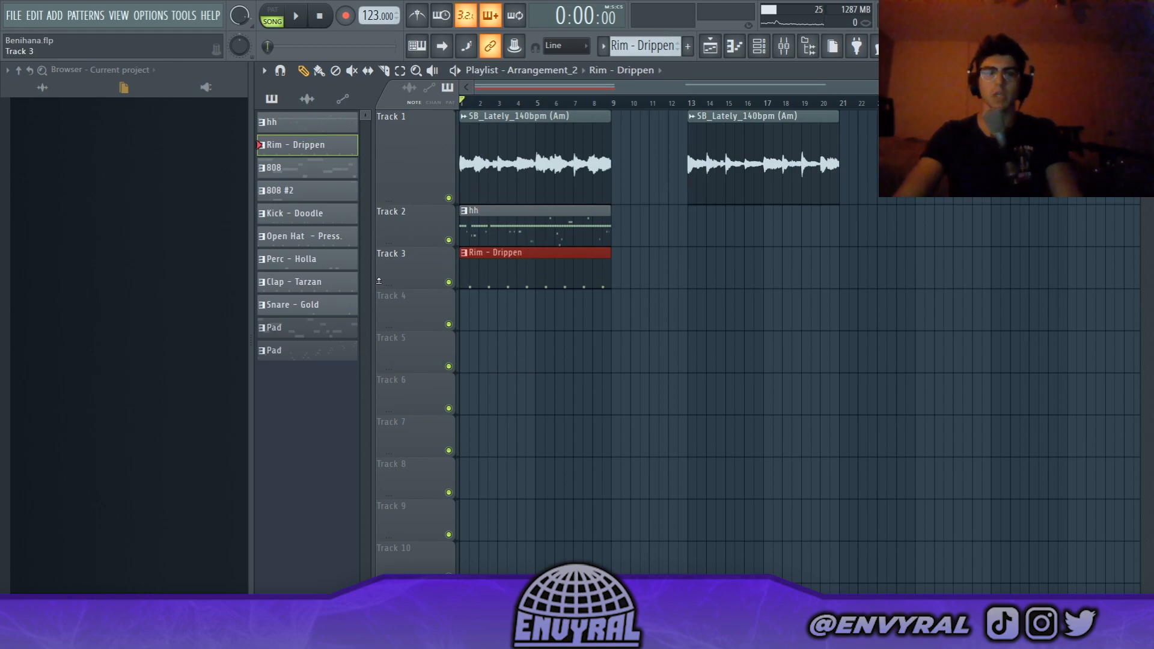
# Play the arrangement while examining the hi-hat notes and rolls of the hh pattern in the piano roll
pyautogui.press('space')
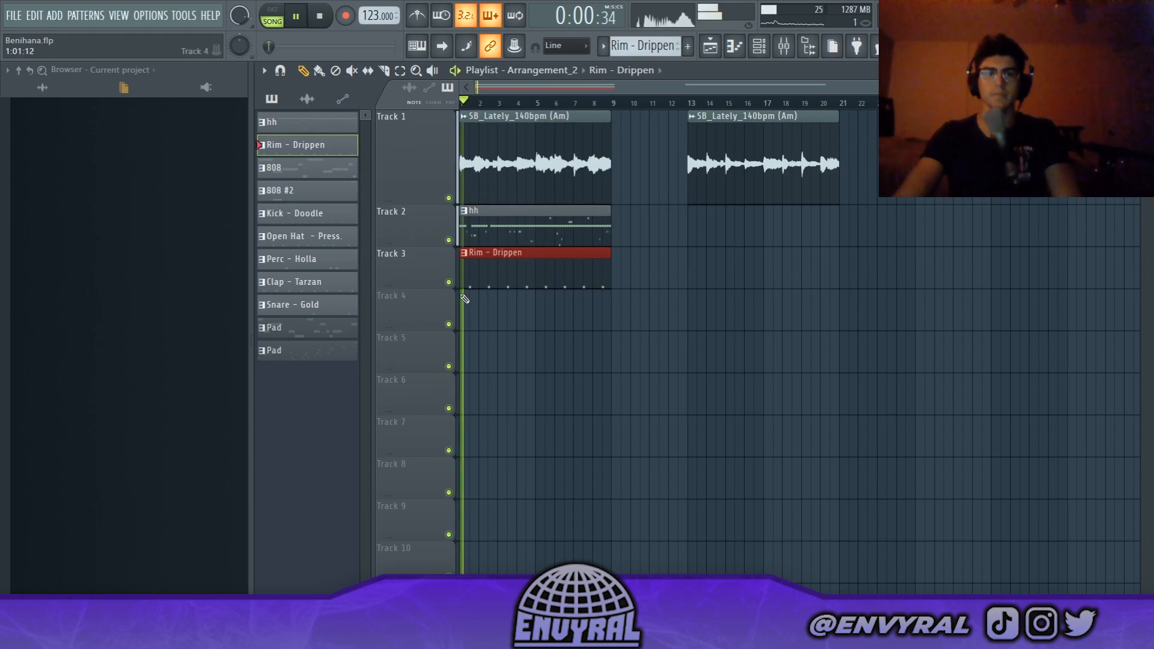
pyautogui.doubleClick(499, 232)
pyautogui.moveTo(612, 89); pyautogui.dragTo(857, 107)
pyautogui.moveTo(775, 89); pyautogui.dragTo(625, 91)
pyautogui.scroll(-2, 679, 420)
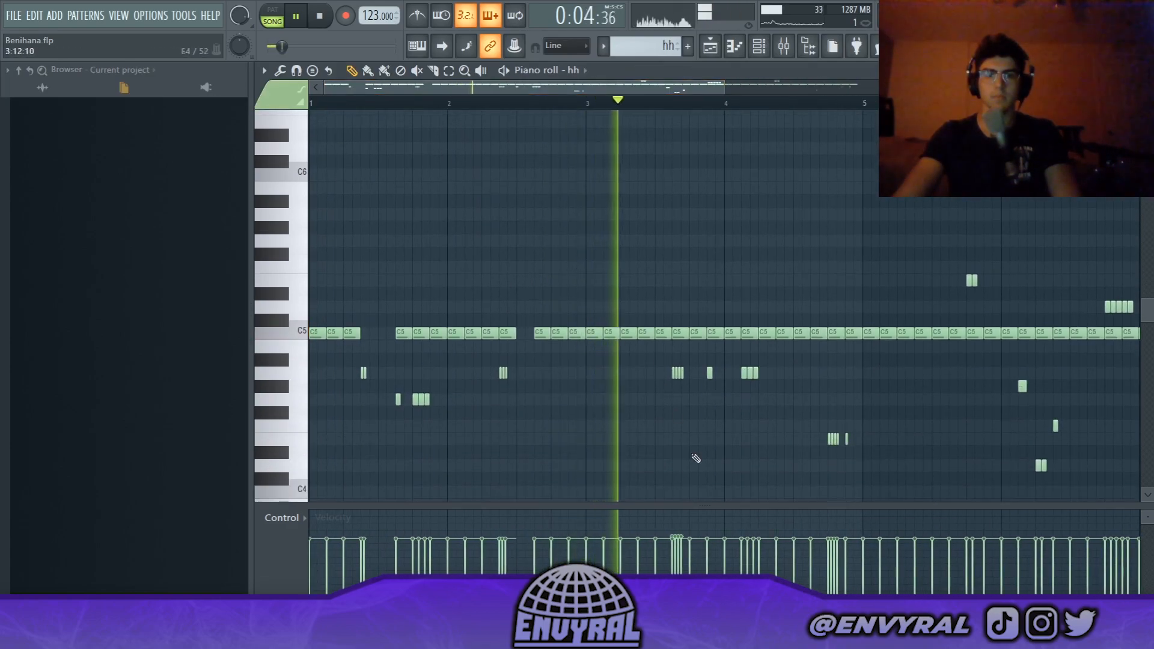
pyautogui.moveTo(721, 506); pyautogui.dragTo(729, 541)
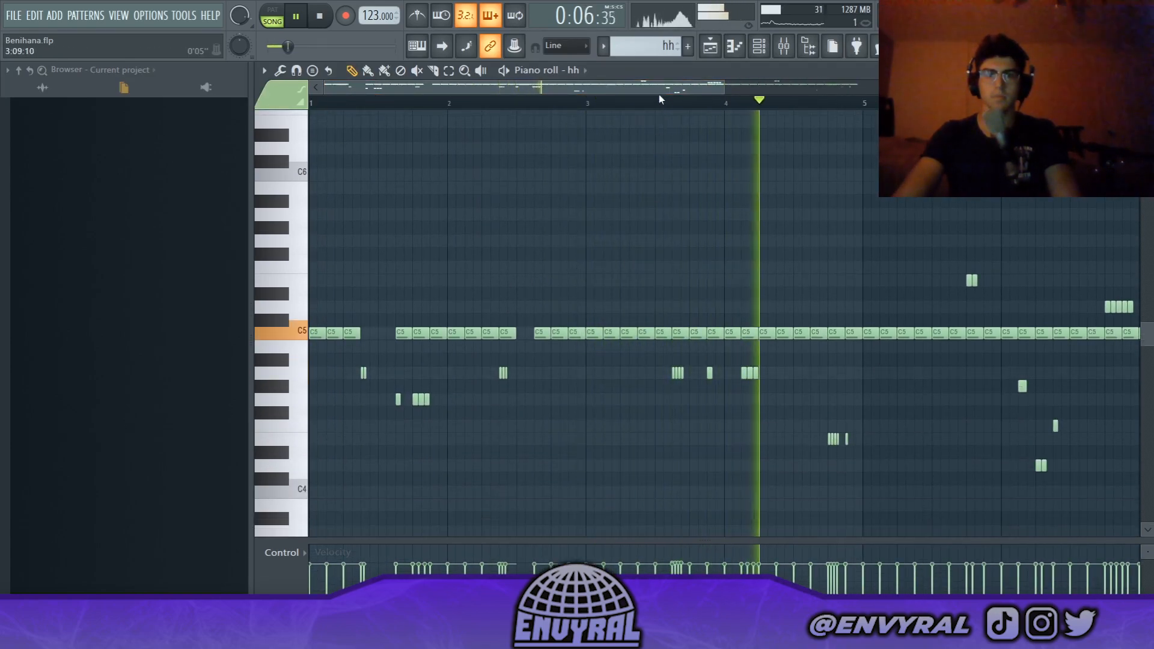
pyautogui.moveTo(658, 89); pyautogui.dragTo(820, 76)
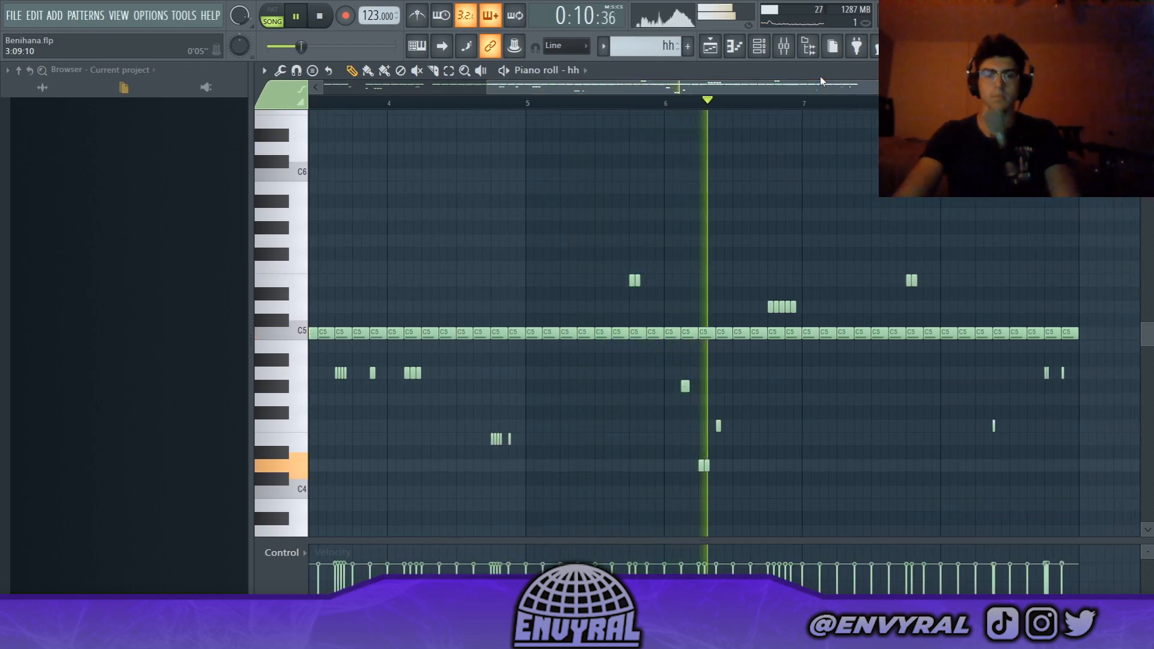
pyautogui.moveTo(814, 81); pyautogui.dragTo(854, 81)
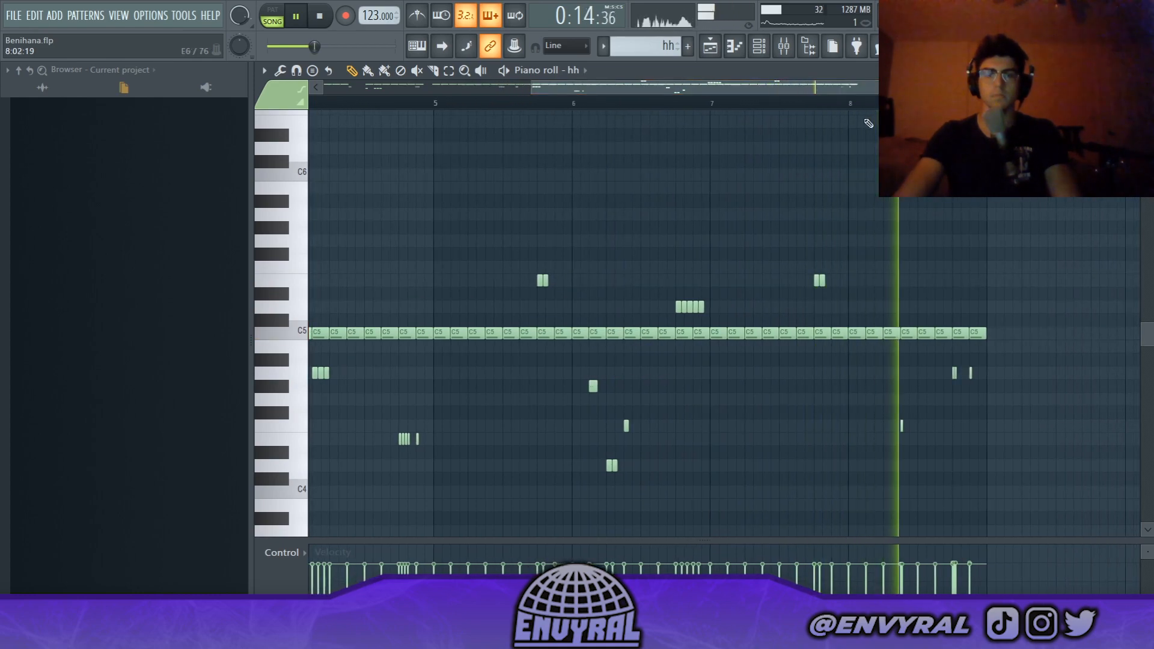
pyautogui.press('space')
pyautogui.click(710, 47)
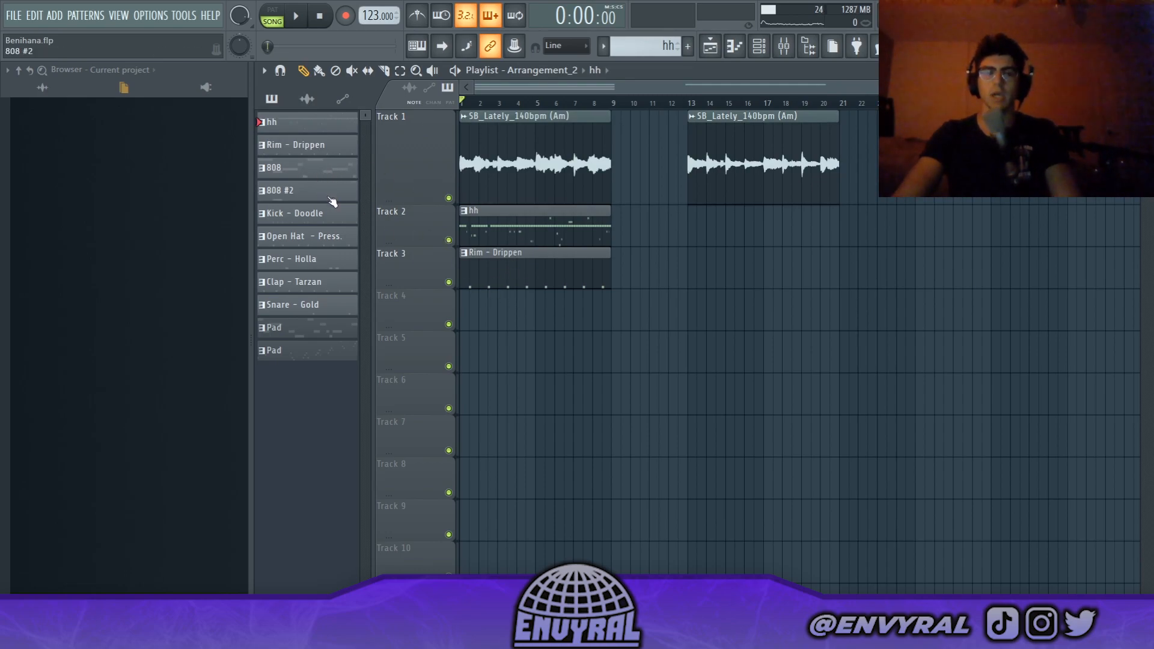
# Place the 808 pattern on Track 4 at bar 1 and play it while examining its notes in the piano roll
pyautogui.moveTo(293, 177); pyautogui.dragTo(475, 309)
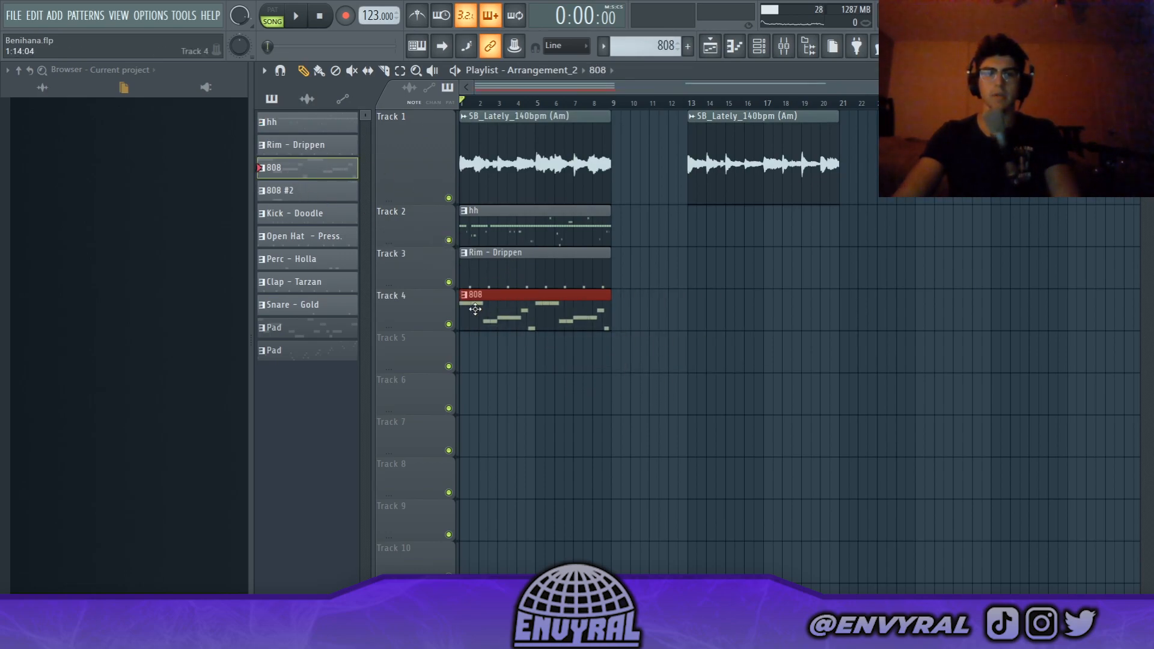
pyautogui.doubleClick(489, 303)
pyautogui.click(580, 70)
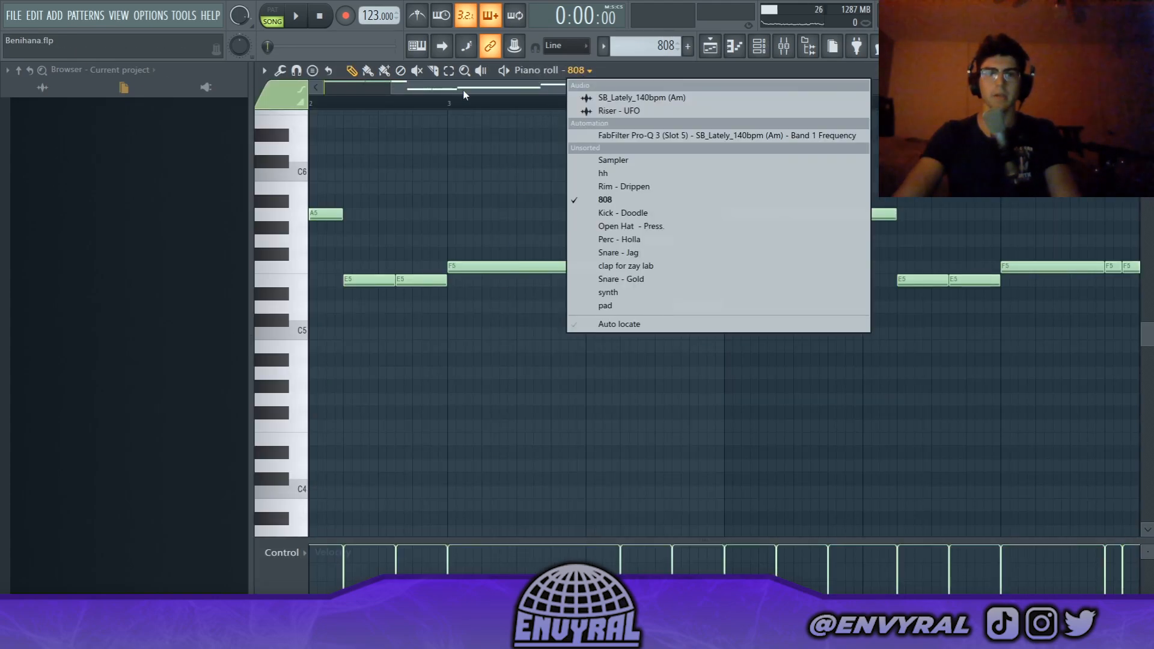
pyautogui.moveTo(464, 91); pyautogui.dragTo(382, 86)
pyautogui.moveTo(725, 87); pyautogui.dragTo(1080, 86)
pyautogui.press('space')
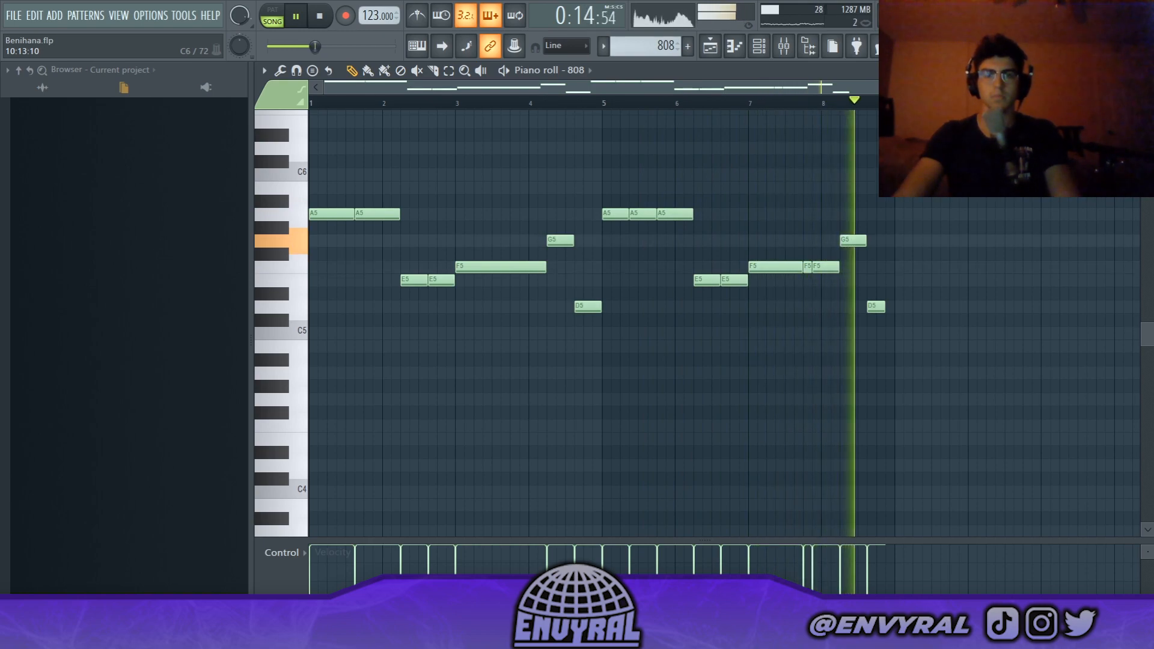
pyautogui.press('space')
pyautogui.click(713, 51)
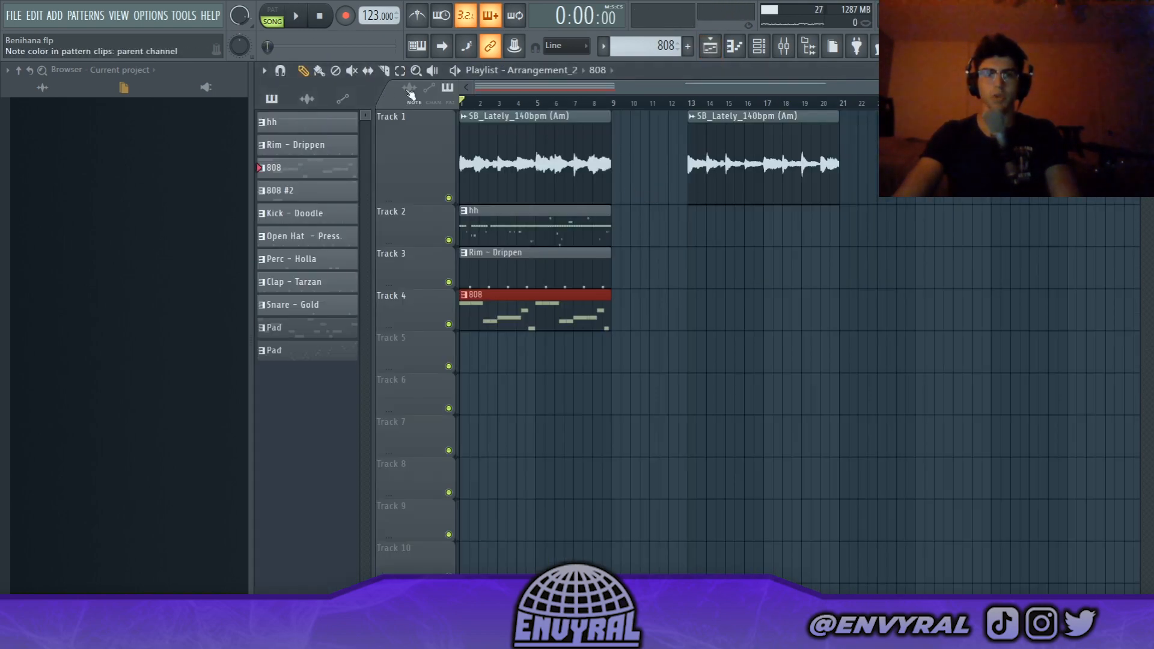
# Review the 808 pattern's notes in the piano roll once more and return to the playlist
pyautogui.scroll(2, 550, 112)
pyautogui.scroll(2, 682, 118)
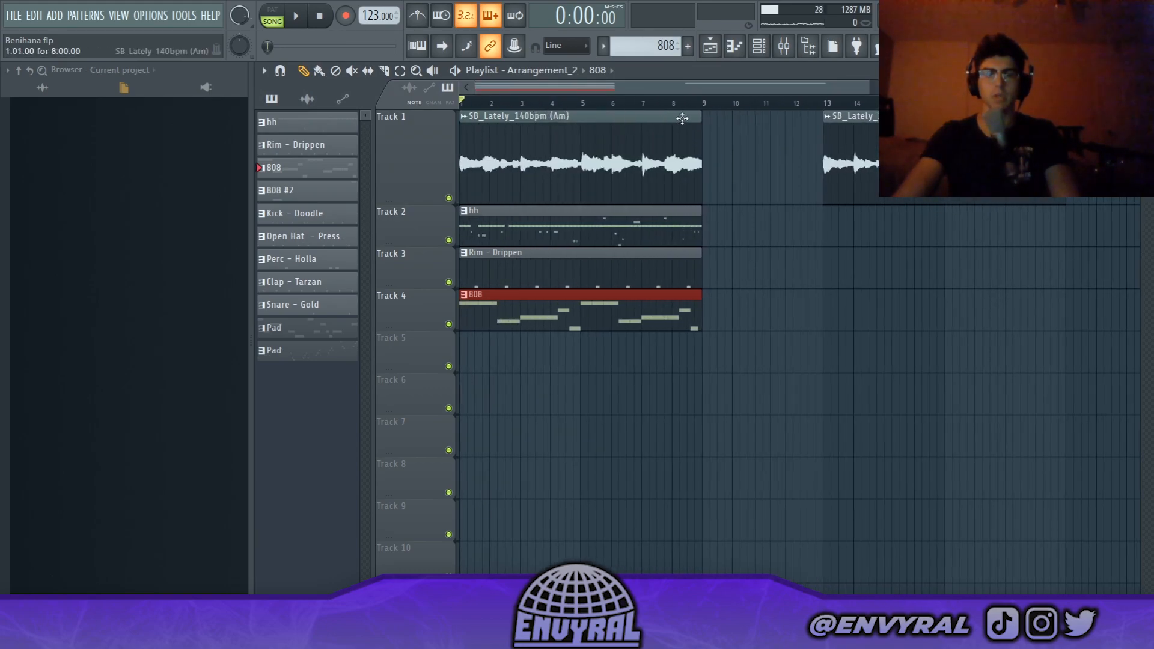
pyautogui.doubleClick(552, 310)
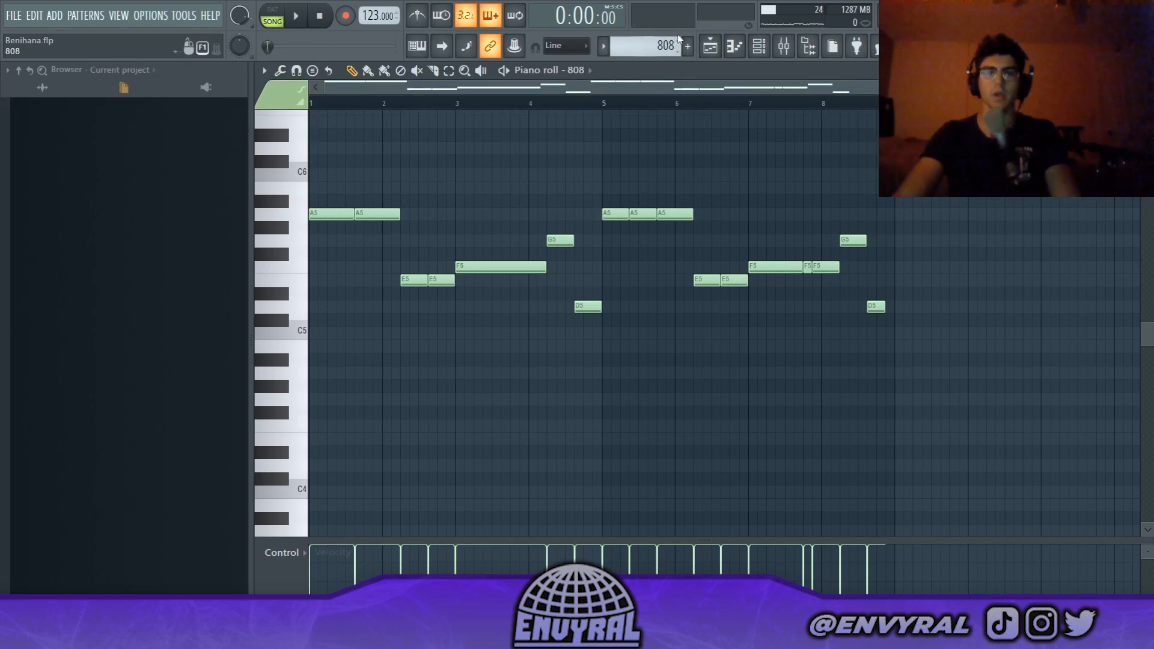
pyautogui.click(711, 47)
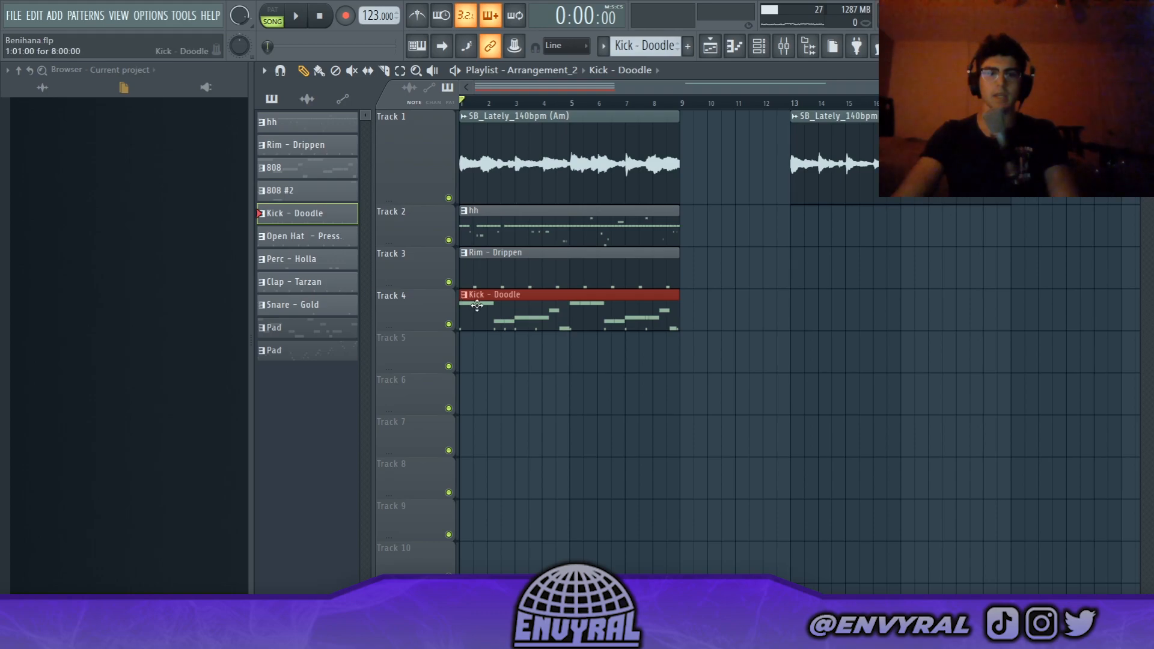
# Place the Kick - Doodle pattern on Track 5 at bar 1 and play it while examining its notes in the piano roll
pyautogui.moveTo(477, 305); pyautogui.dragTo(472, 354)
pyautogui.doubleClick(480, 359)
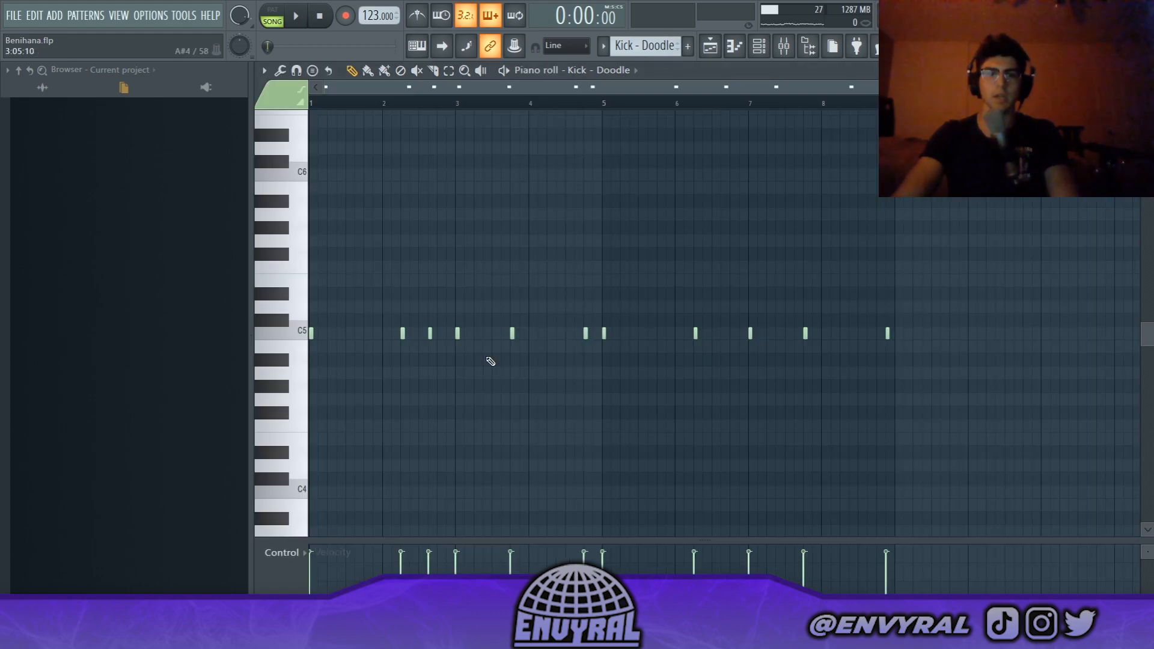
pyautogui.press('space')
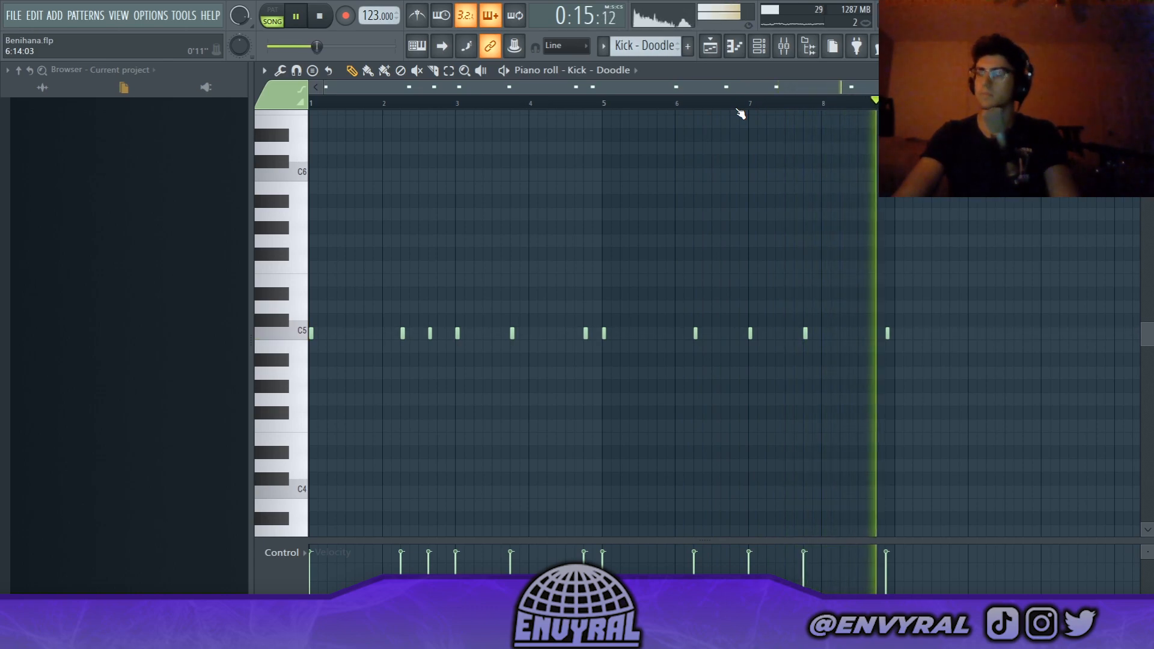
pyautogui.press('space')
pyautogui.click(710, 46)
# Place the Open Hat - Press. pattern on Track 6 at bar 1 and play it with its piano roll open
pyautogui.moveTo(298, 243); pyautogui.dragTo(491, 414)
pyautogui.doubleClick(492, 414)
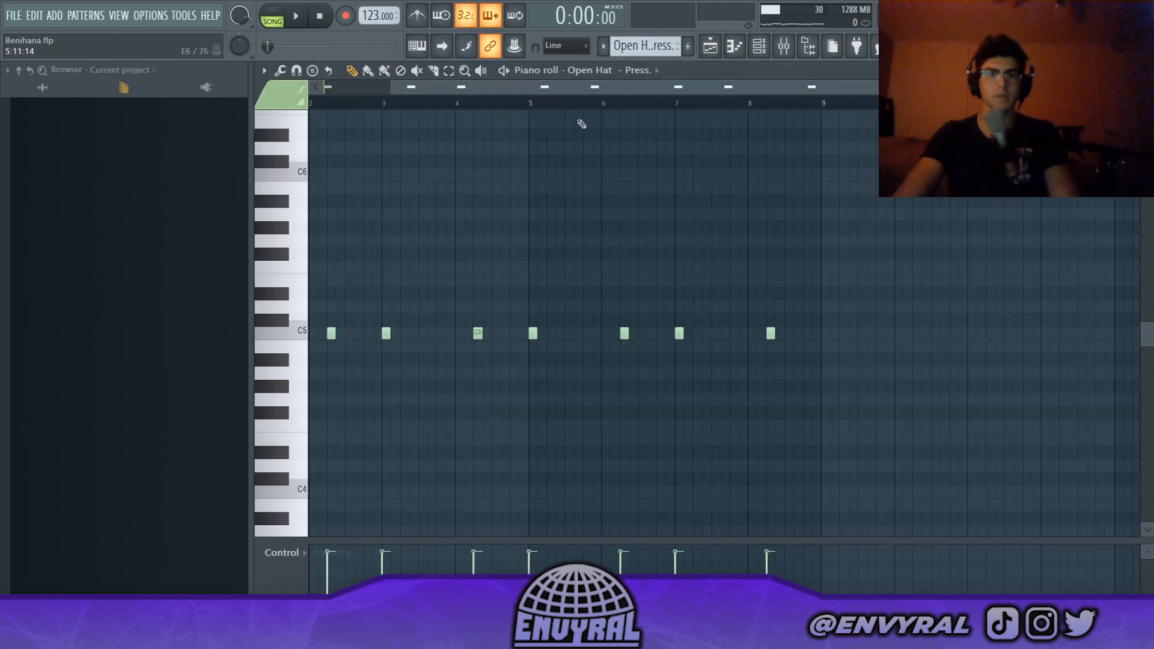
pyautogui.press('space')
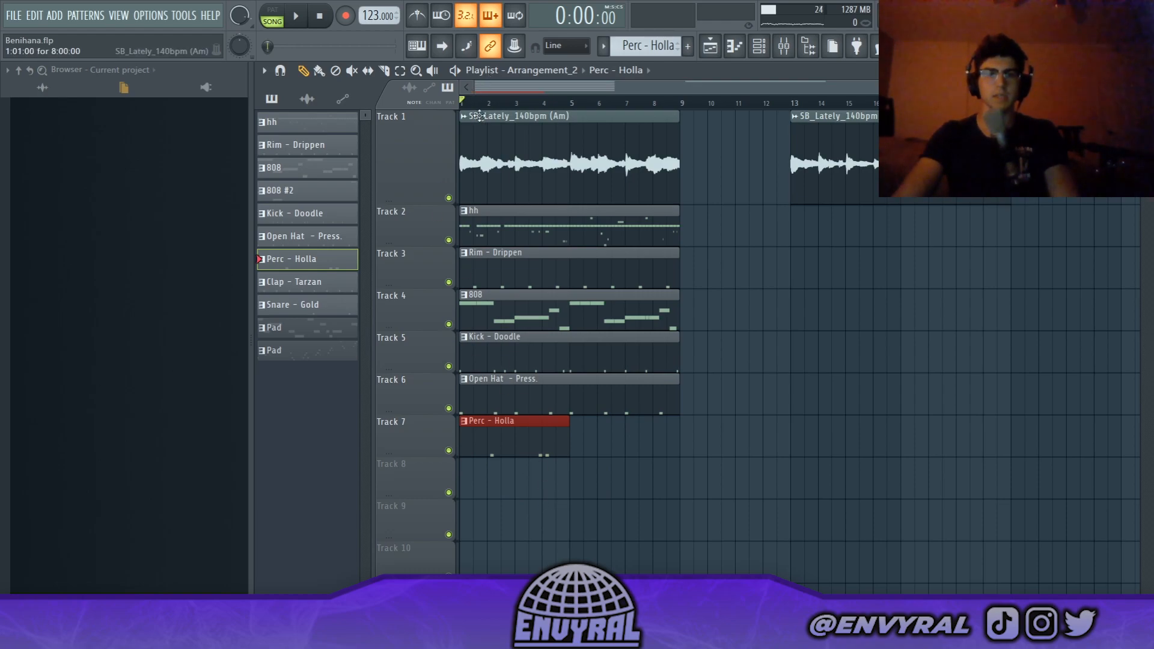
# Play the arrangement with the Perc - Holla pattern on Track 7 beneath the sample and the other layers
pyautogui.press('space')
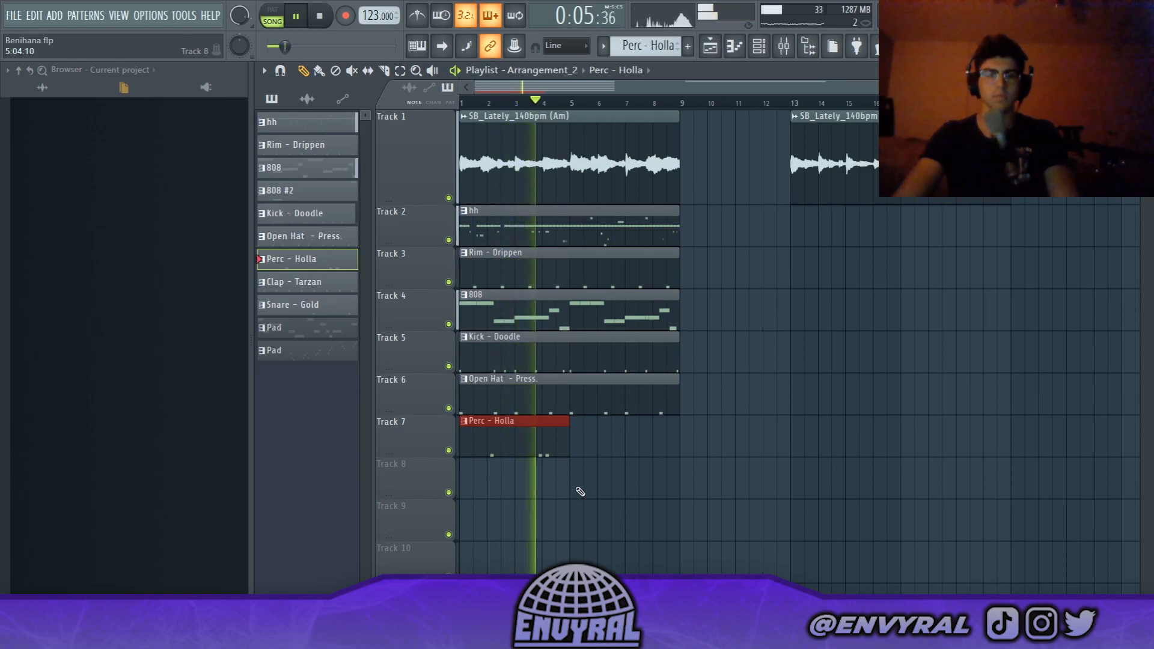
pyautogui.press('space')
pyautogui.moveTo(340, 294); pyautogui.dragTo(150, 319)
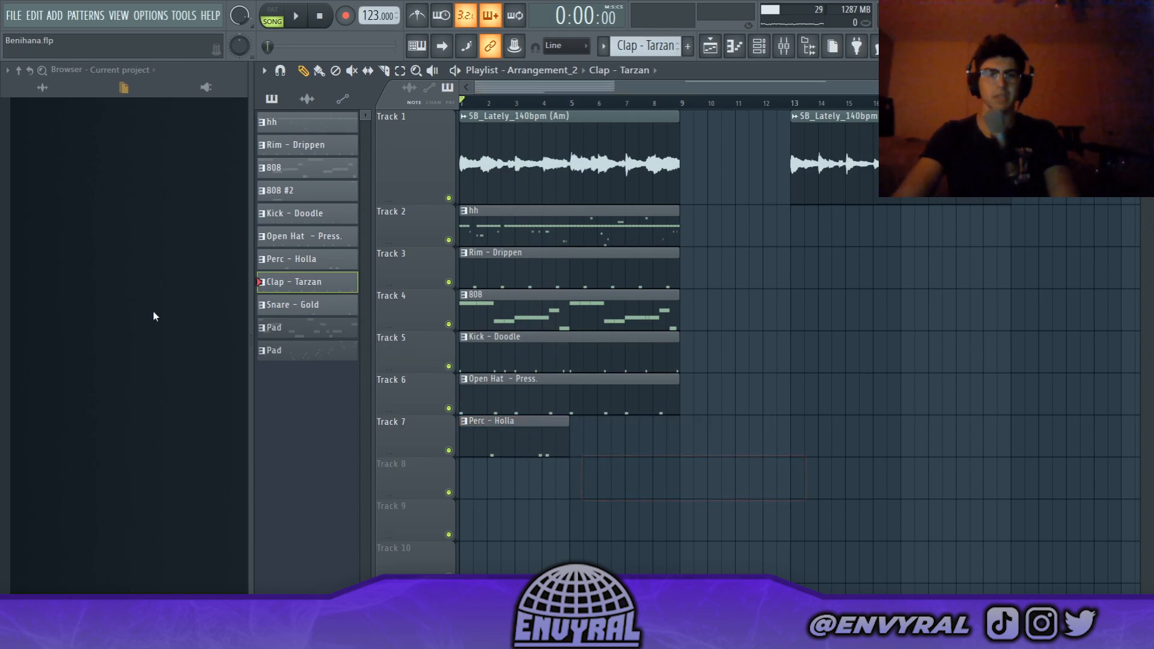
# Place the Snare - Gold pattern on Track 8 at bar 1, play it, and extend its clip to bar 9
pyautogui.moveTo(306, 305); pyautogui.dragTo(470, 470)
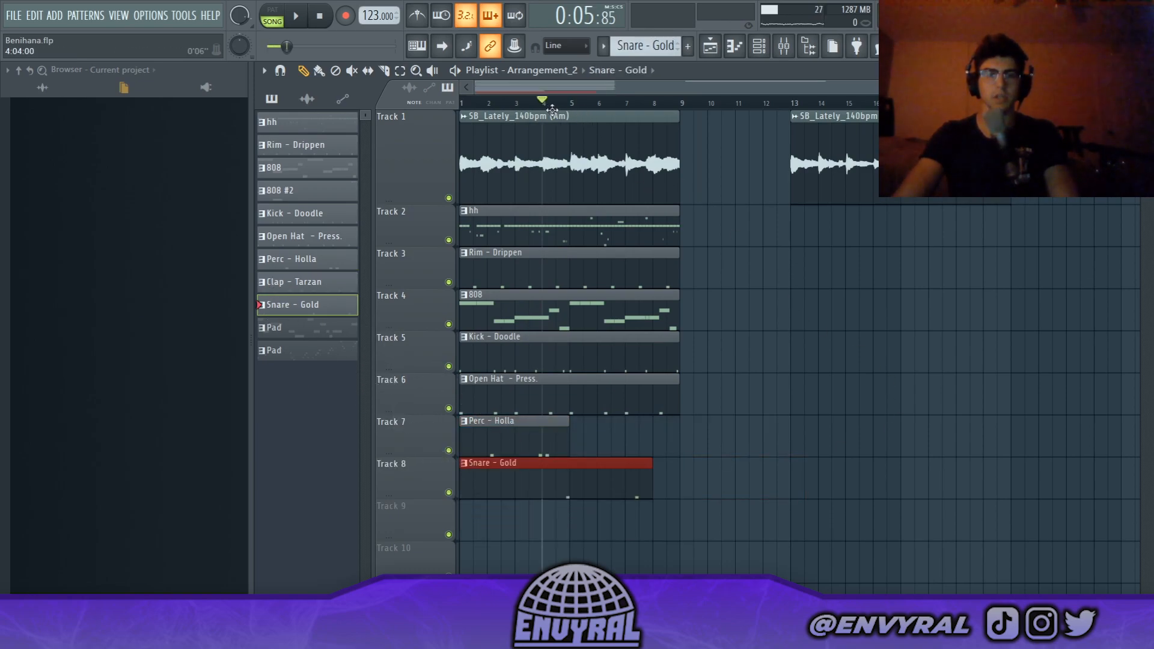
pyautogui.press('space')
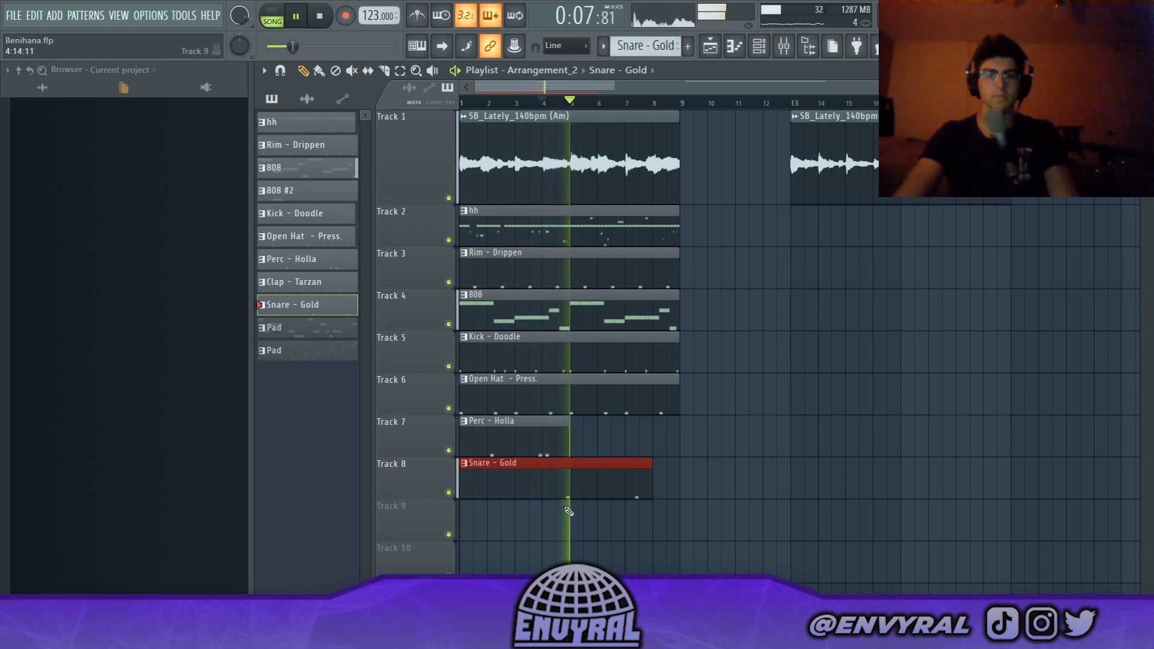
pyautogui.moveTo(653, 467); pyautogui.dragTo(680, 467)
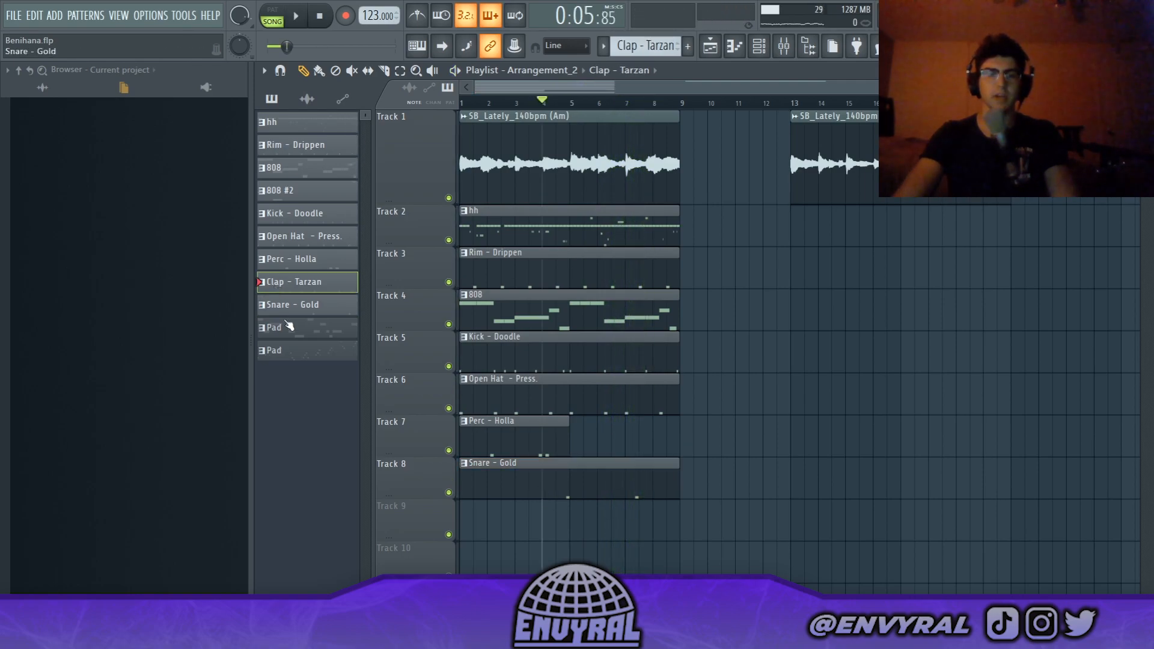
# Replace the Rim - Drippen clip with the Clap - Tarzan pattern from bar 1 and play the arrangement
pyautogui.moveTo(256, 280); pyautogui.dragTo(840, 327)
pyautogui.moveTo(695, 319); pyautogui.dragTo(472, 277)
pyautogui.press('space')
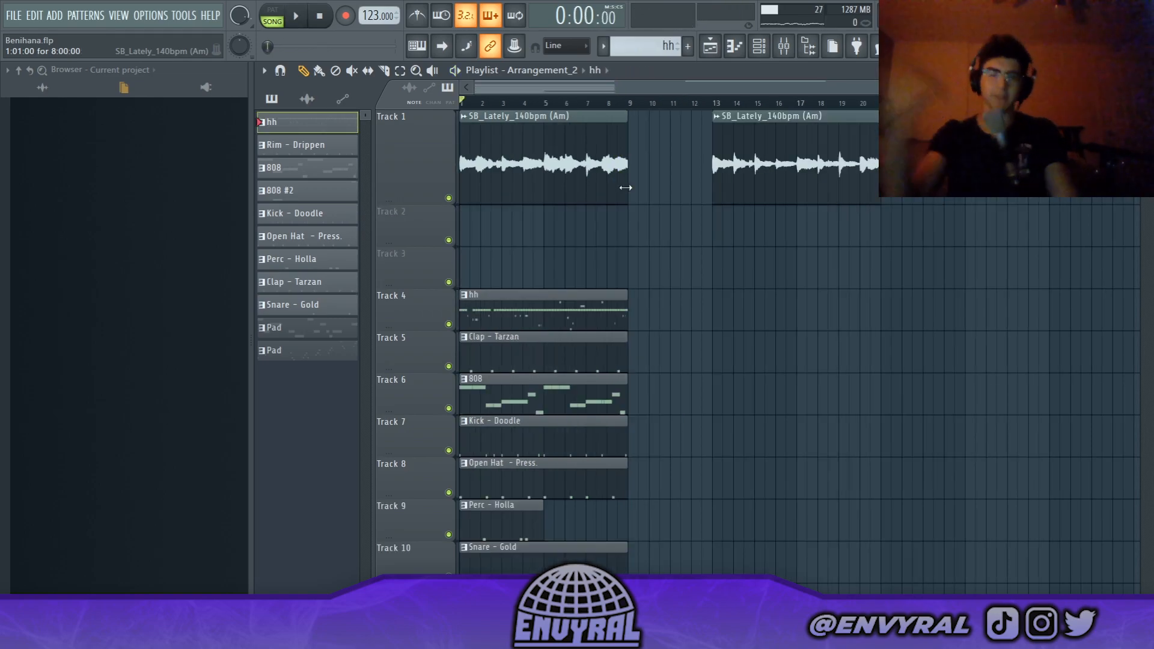
# Place the first Pad pattern on Track 2 at bar 1 and the second on Track 3 under the second SB_Lately clip, both starting at bar 9
pyautogui.scroll(-2, 618, 289)
pyautogui.scroll(2, 962, 174)
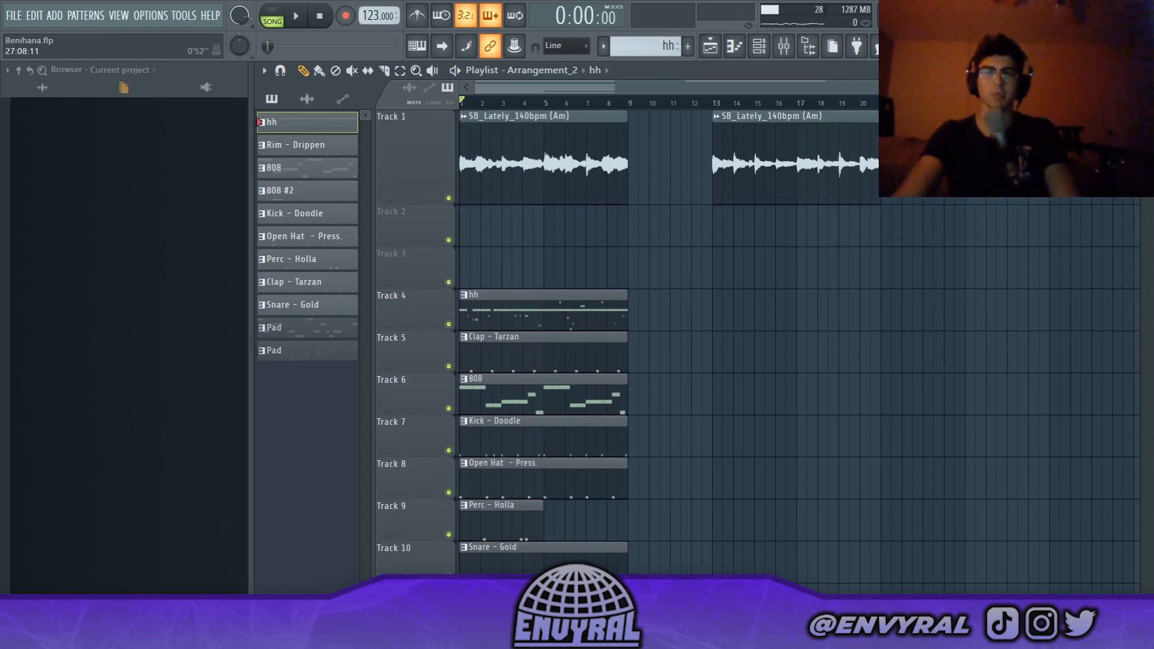
pyautogui.scroll(-1, 743, 190)
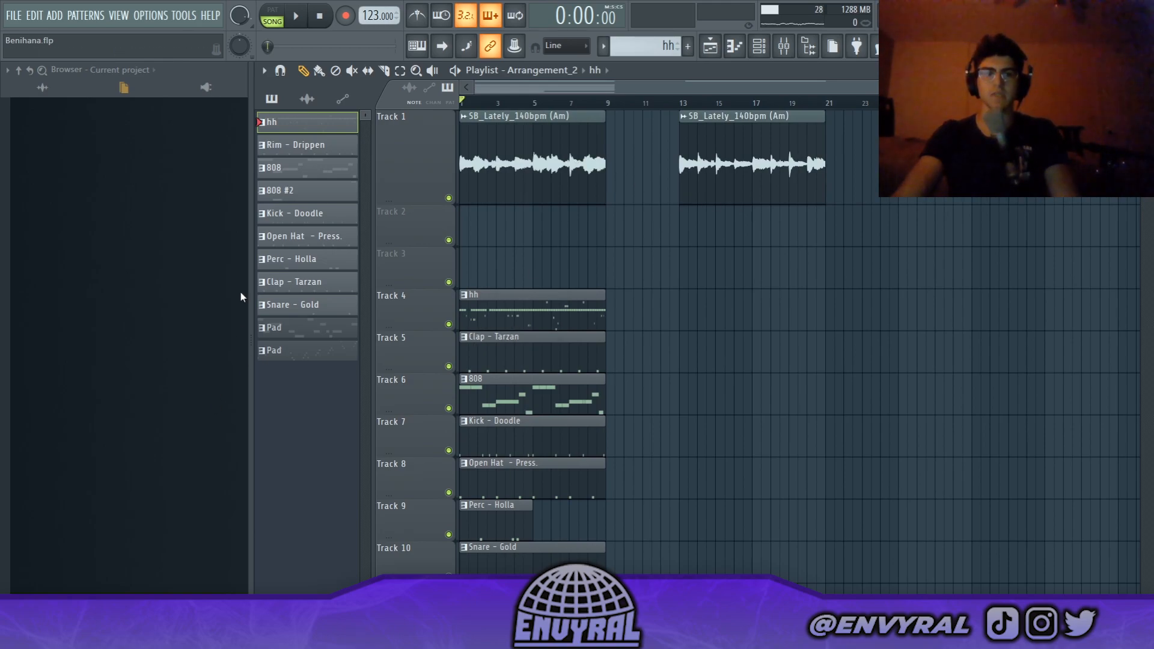
pyautogui.moveTo(296, 328); pyautogui.dragTo(467, 218)
pyautogui.moveTo(661, 258); pyautogui.dragTo(616, 252)
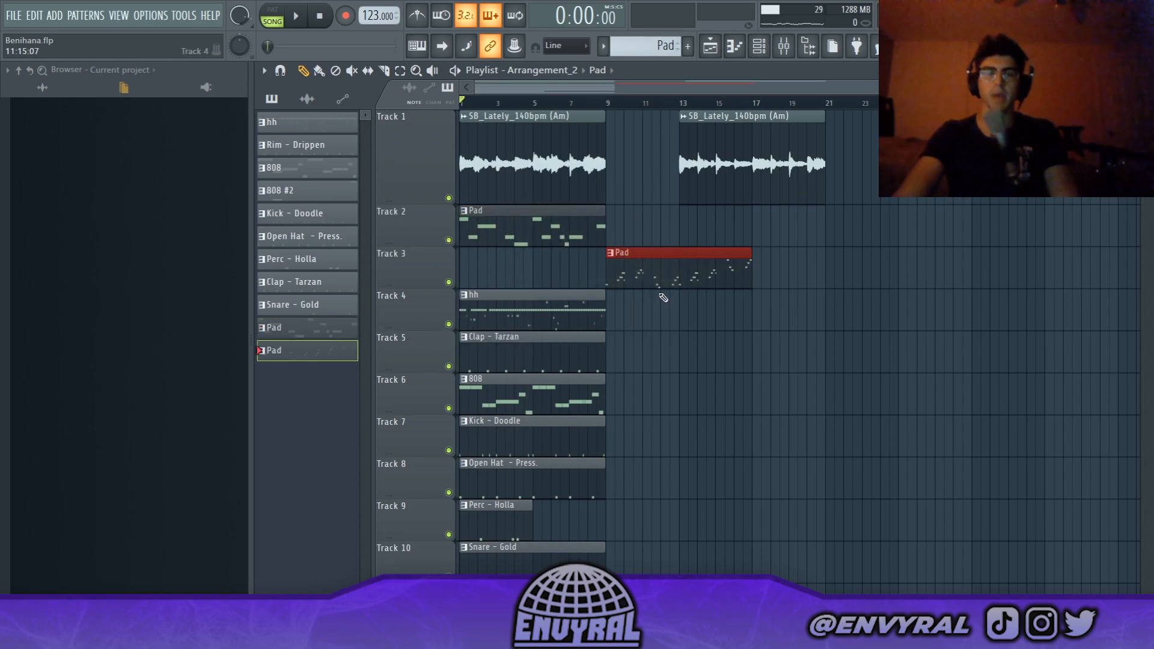
pyautogui.moveTo(715, 188); pyautogui.dragTo(645, 173)
# Examine the synth notes of the Track 2 Pad in an enlarged piano roll note area and return to the playlist
pyautogui.doubleClick(545, 221)
pyautogui.click(983, 139)
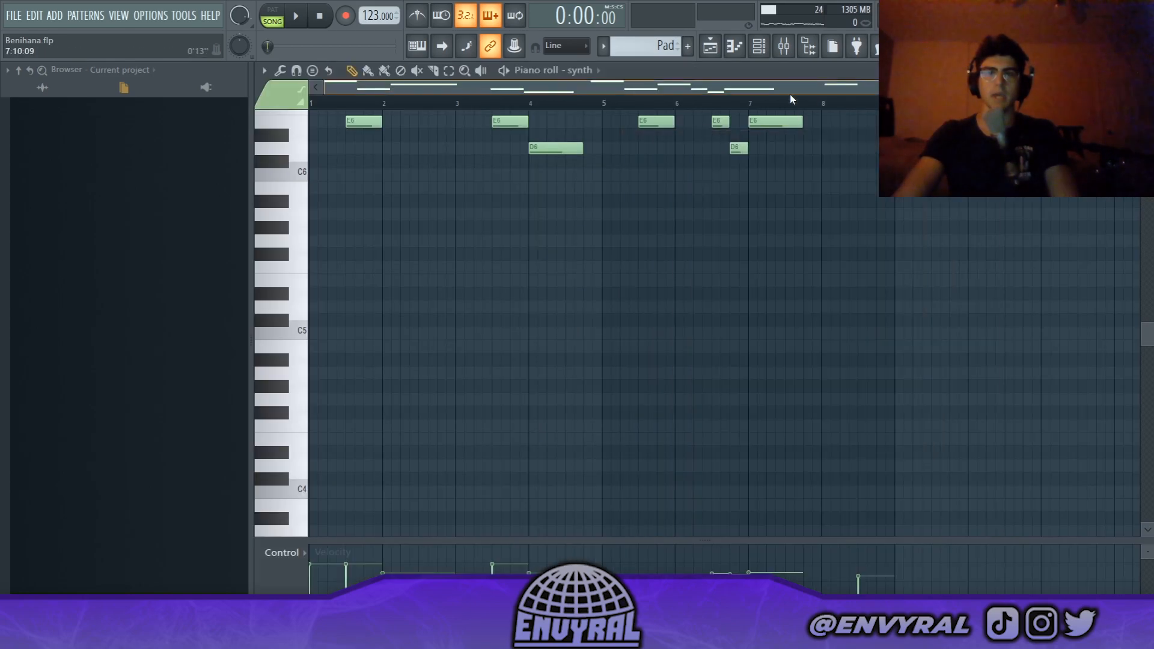
pyautogui.scroll(5, 724, 281)
pyautogui.scroll(2, 721, 331)
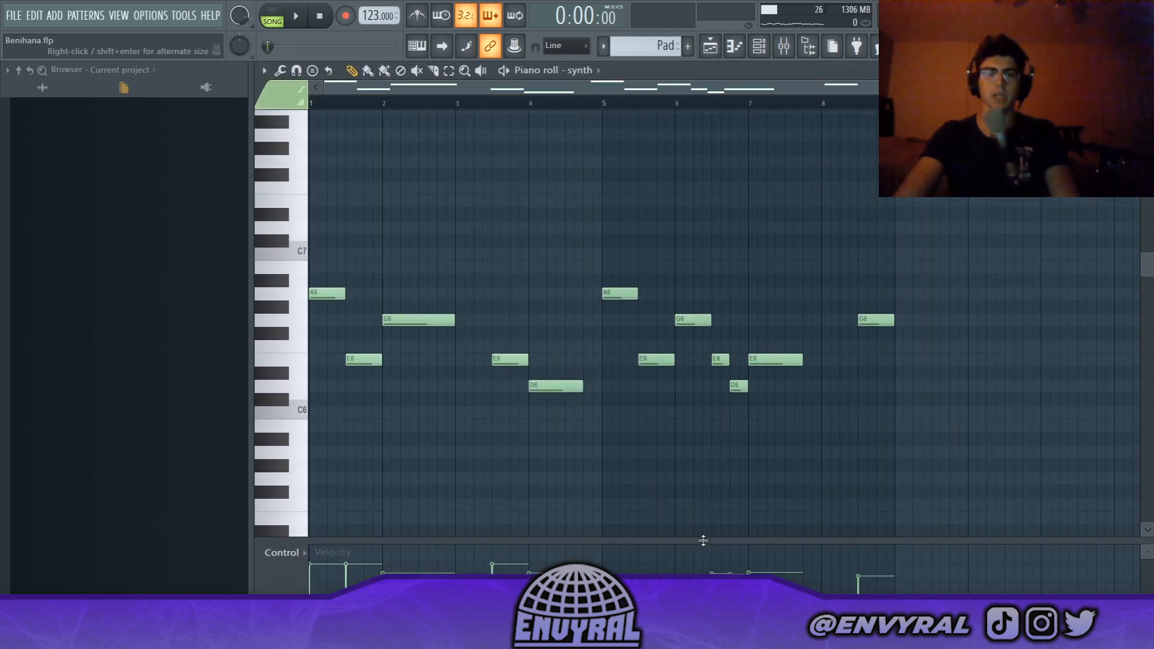
pyautogui.moveTo(704, 540); pyautogui.dragTo(704, 582)
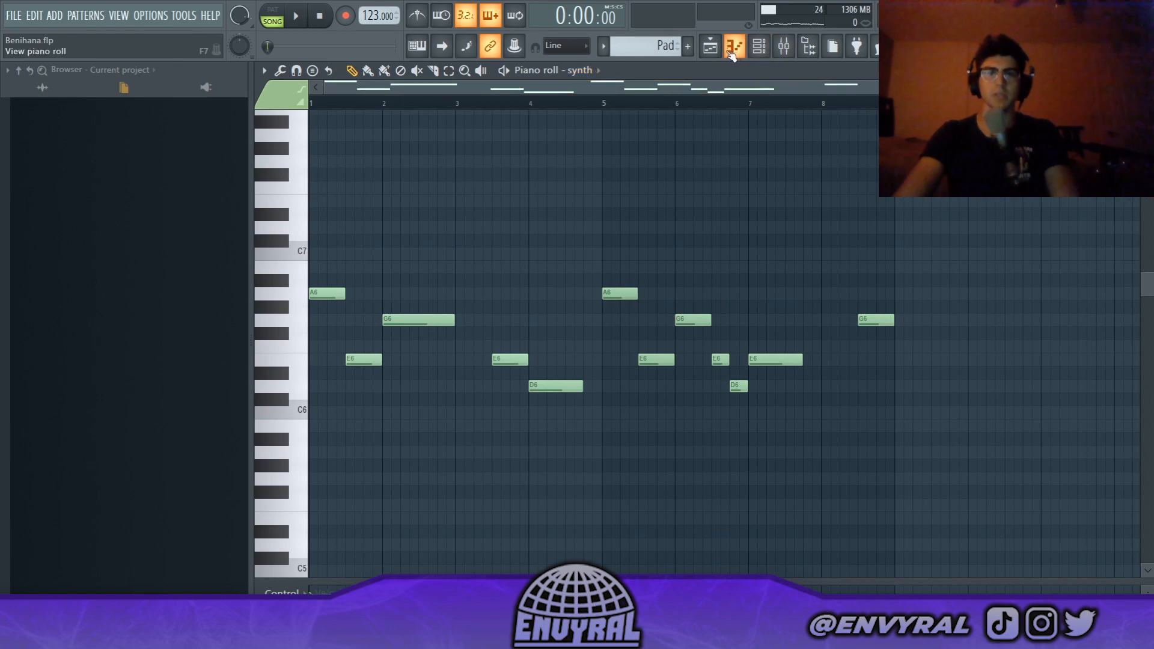
pyautogui.click(710, 45)
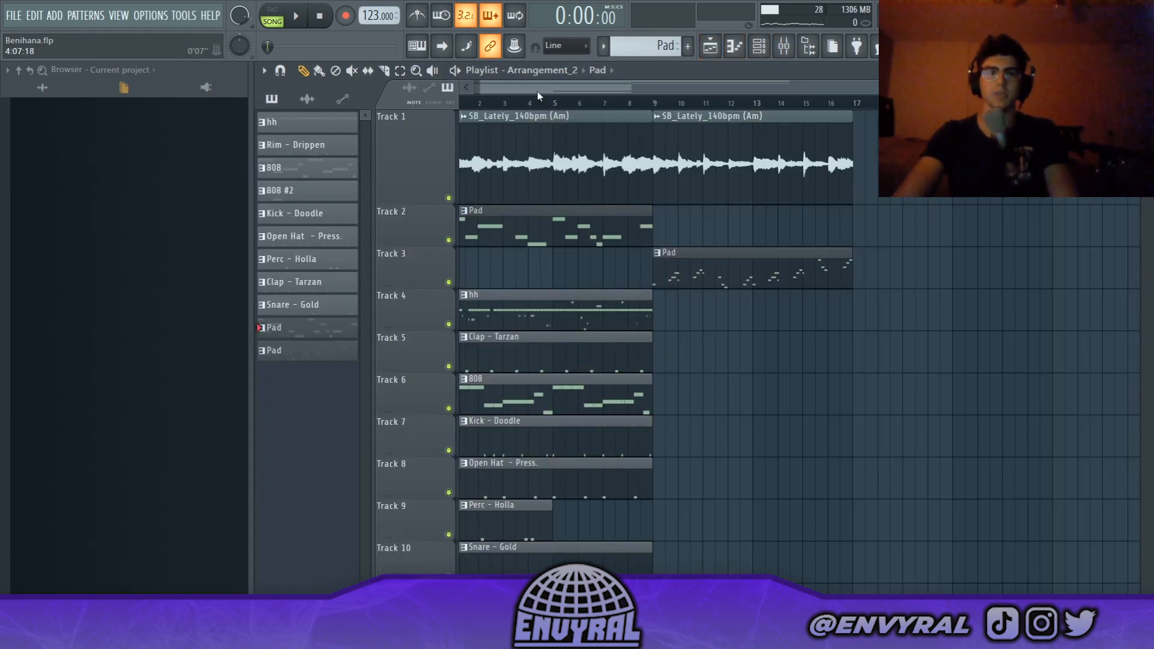
pyautogui.moveTo(538, 93); pyautogui.dragTo(462, 97)
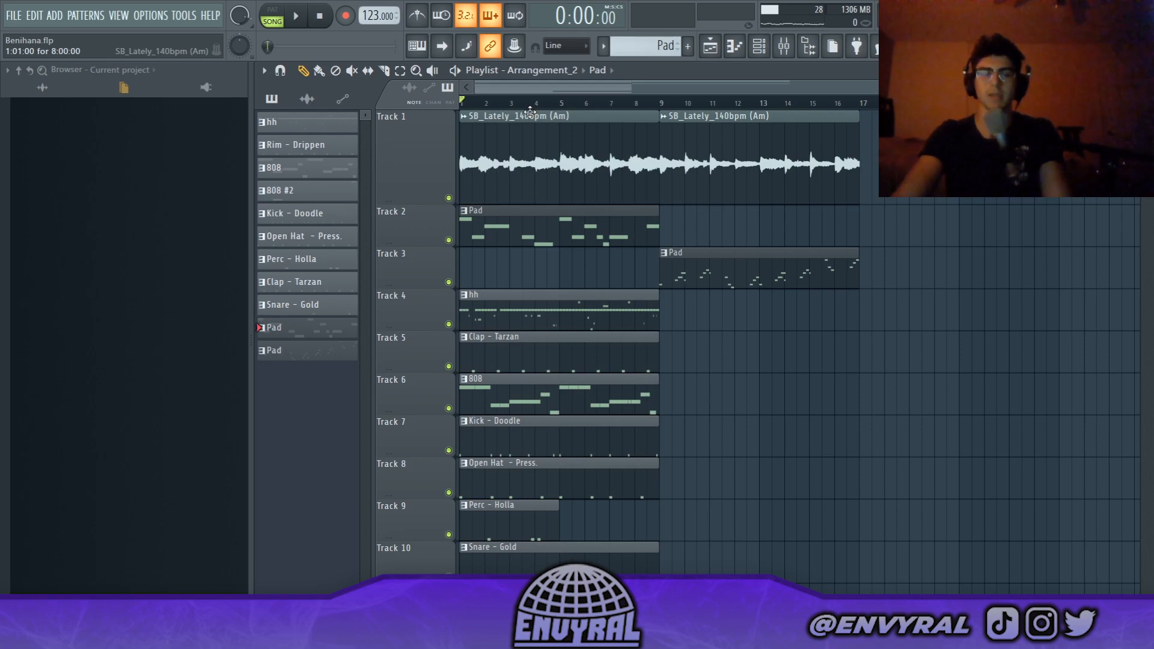
# Play the arrangement from bar 1 while following the Track 2 Pad's synth notes in the piano roll
pyautogui.doubleClick(549, 219)
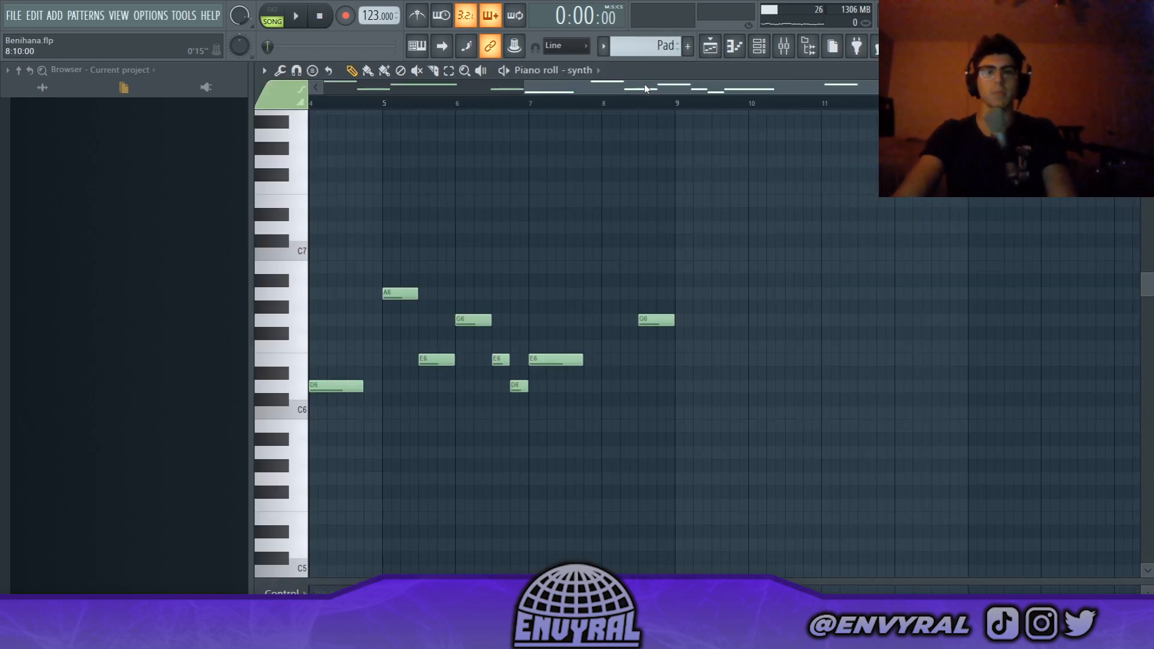
pyautogui.moveTo(643, 88); pyautogui.dragTo(385, 83)
pyautogui.click(297, 16)
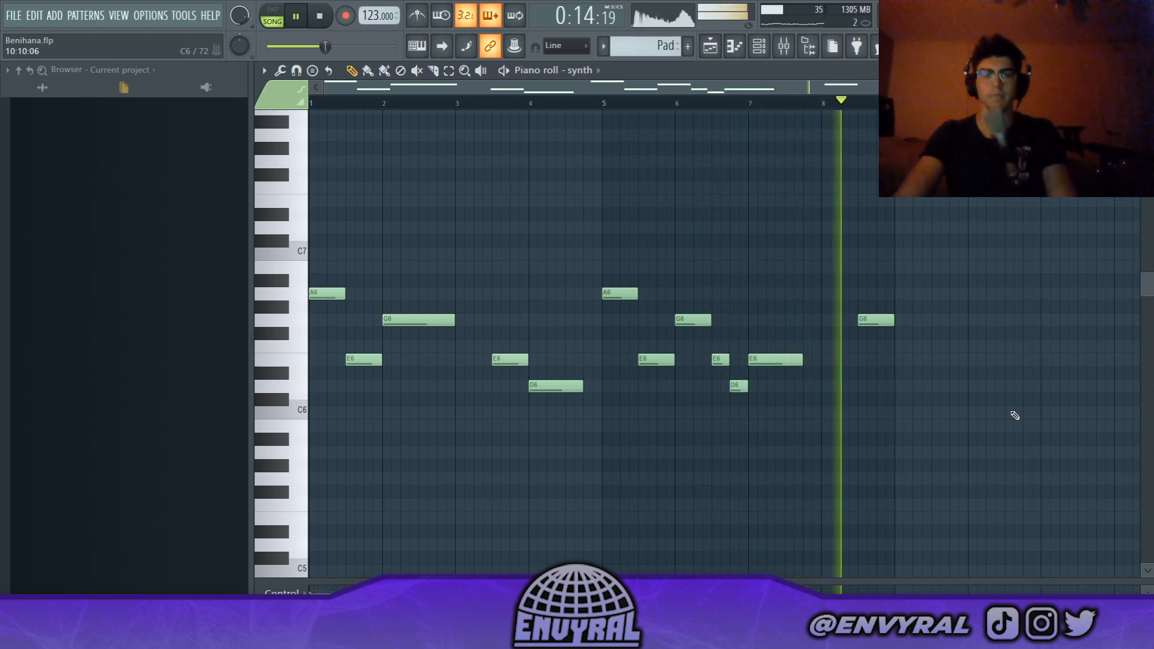
pyautogui.press('space')
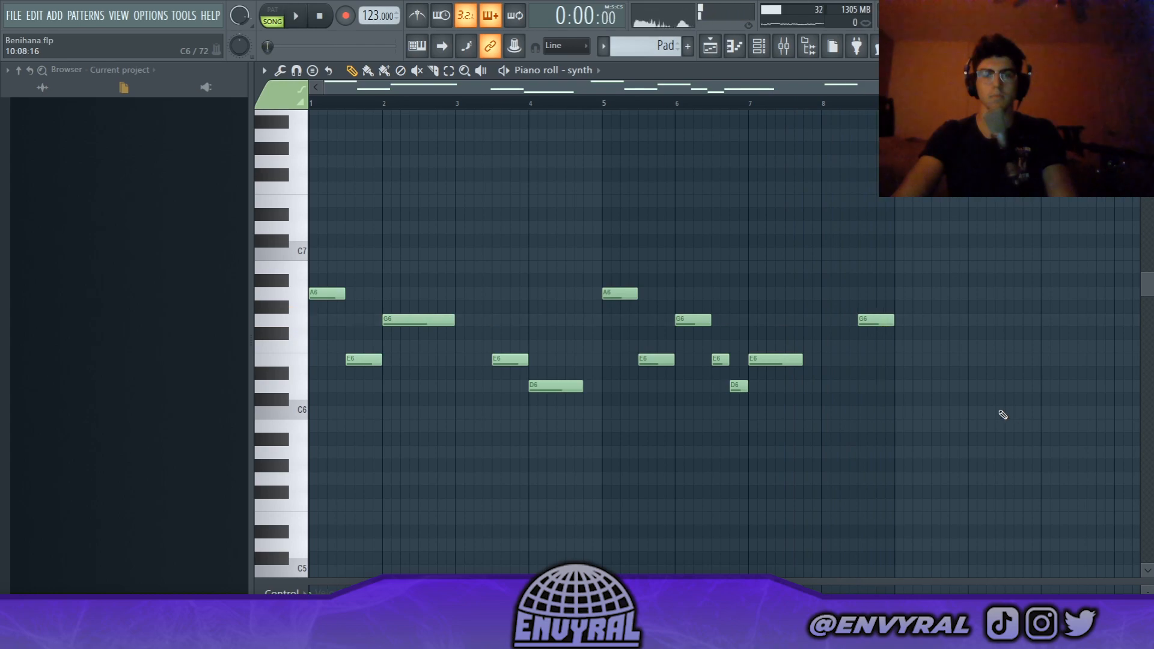
# Play the synth Pad alone in pattern mode, and compare it with the full arrangement in song mode from the playlist
pyautogui.press('l')
pyautogui.click(296, 23)
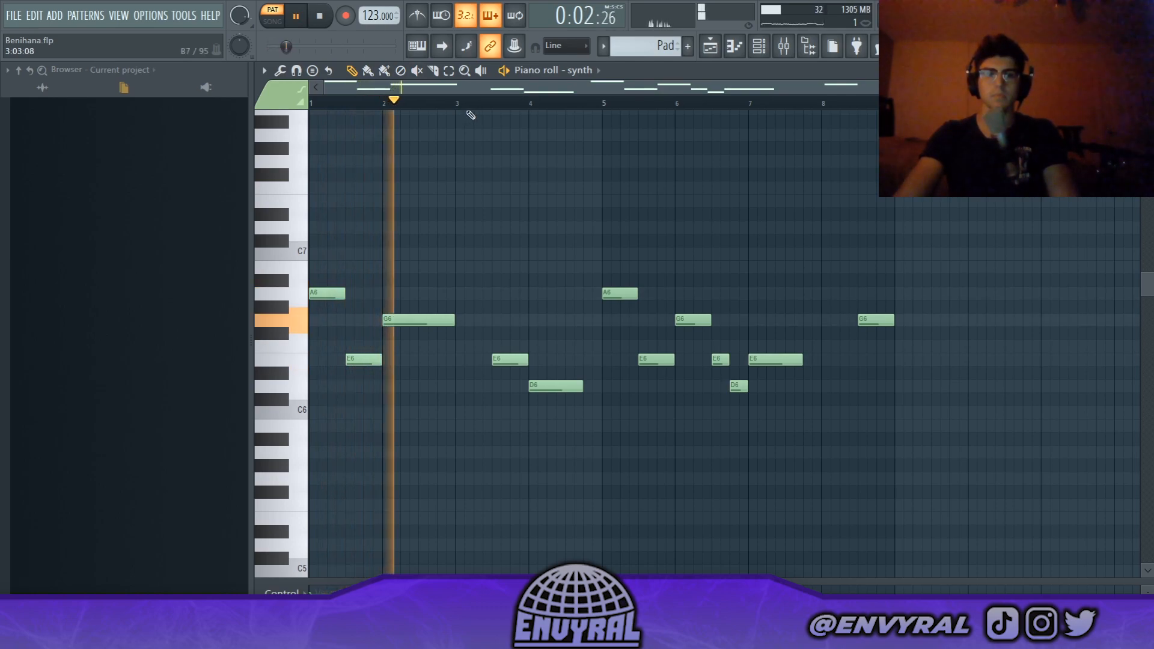
pyautogui.click(273, 26)
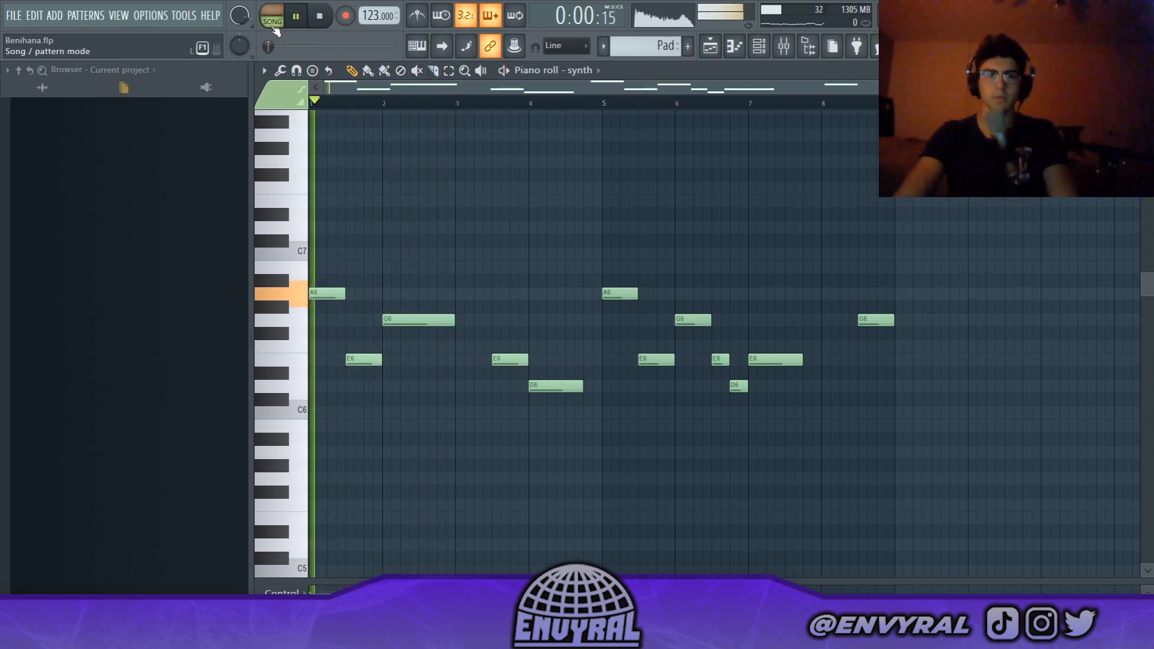
pyautogui.click(711, 47)
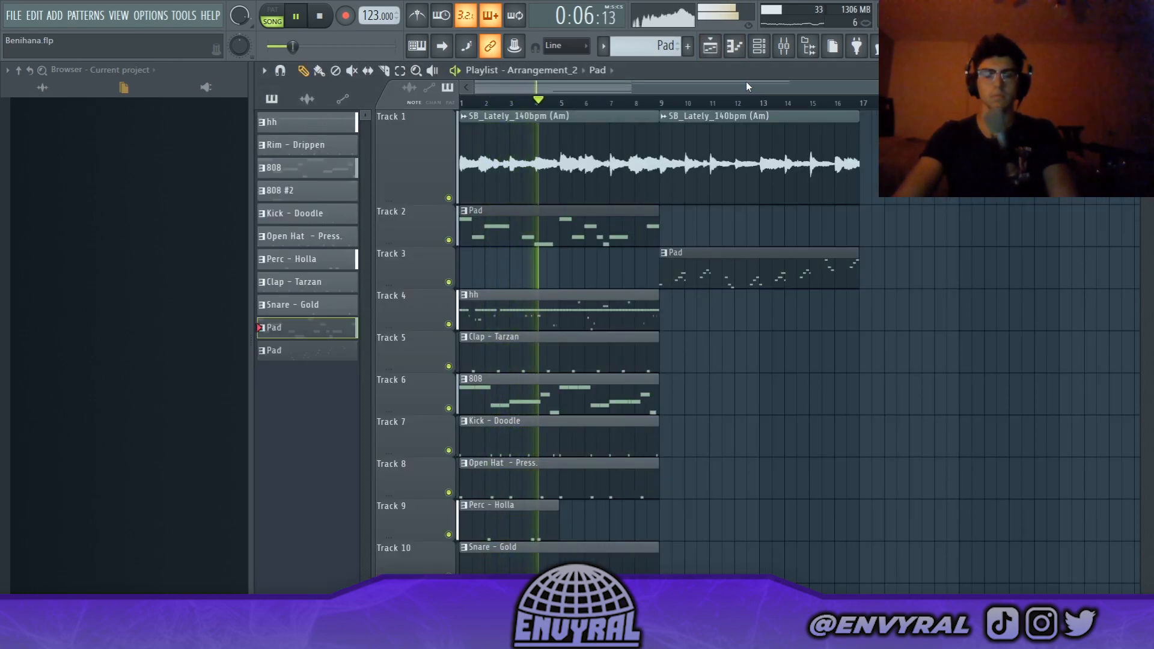
pyautogui.press('space')
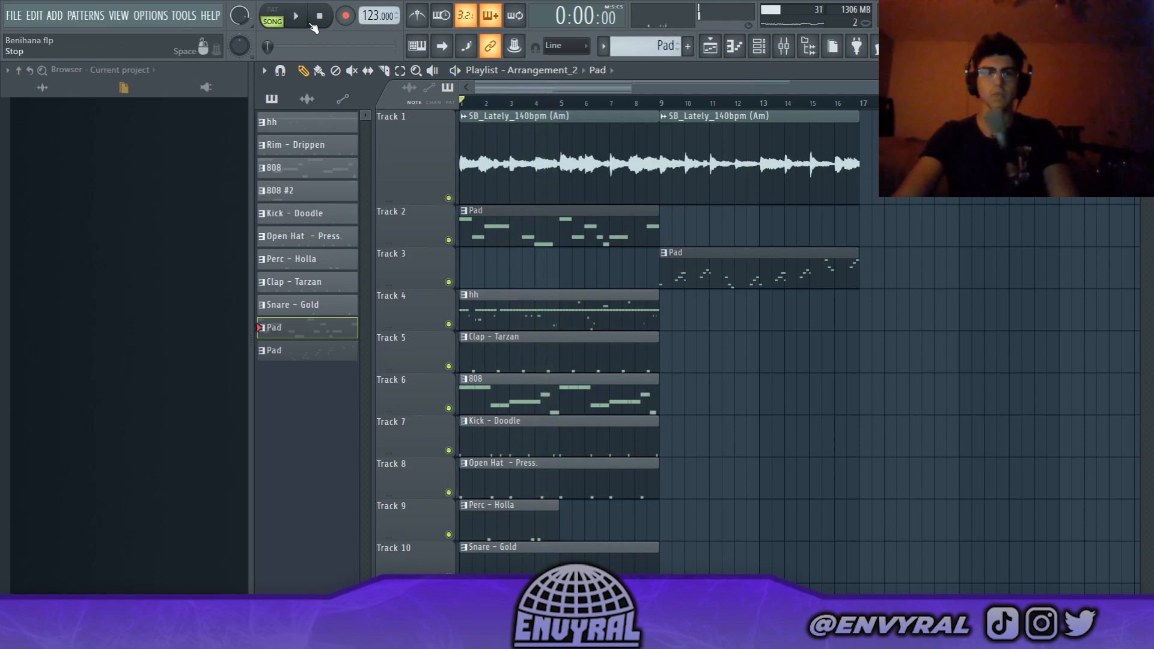
# Play the second sample section from bar 9 with Track 3's Pad muted, and unmute the track after listening
pyautogui.click(666, 106)
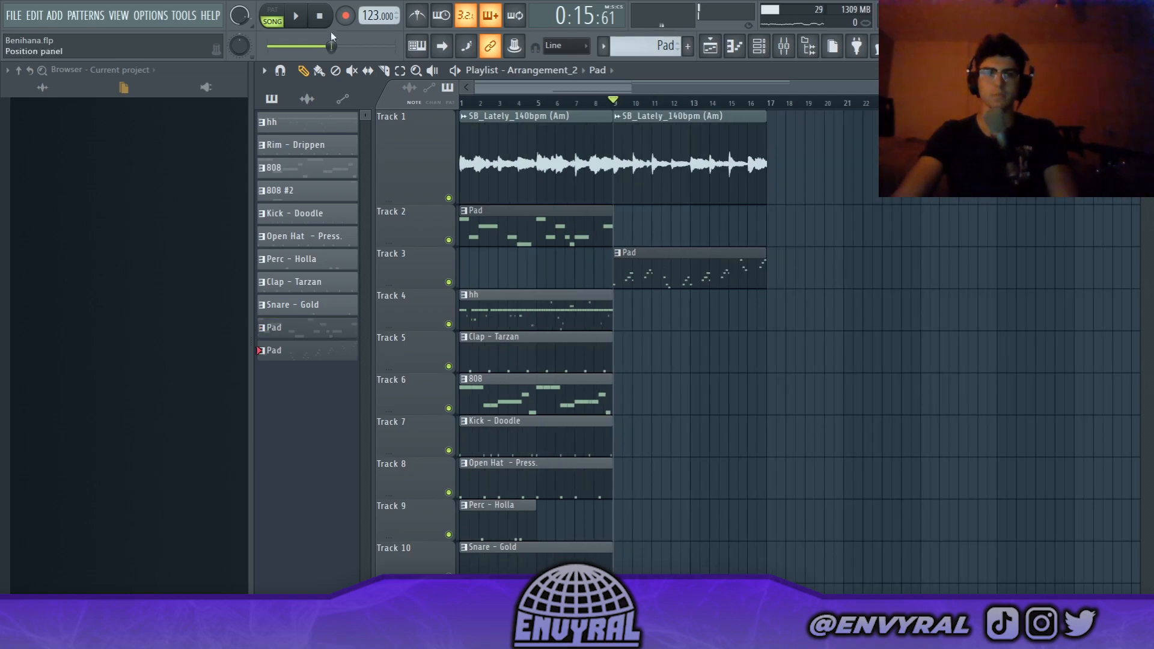
pyautogui.click(315, 21)
pyautogui.click(629, 101)
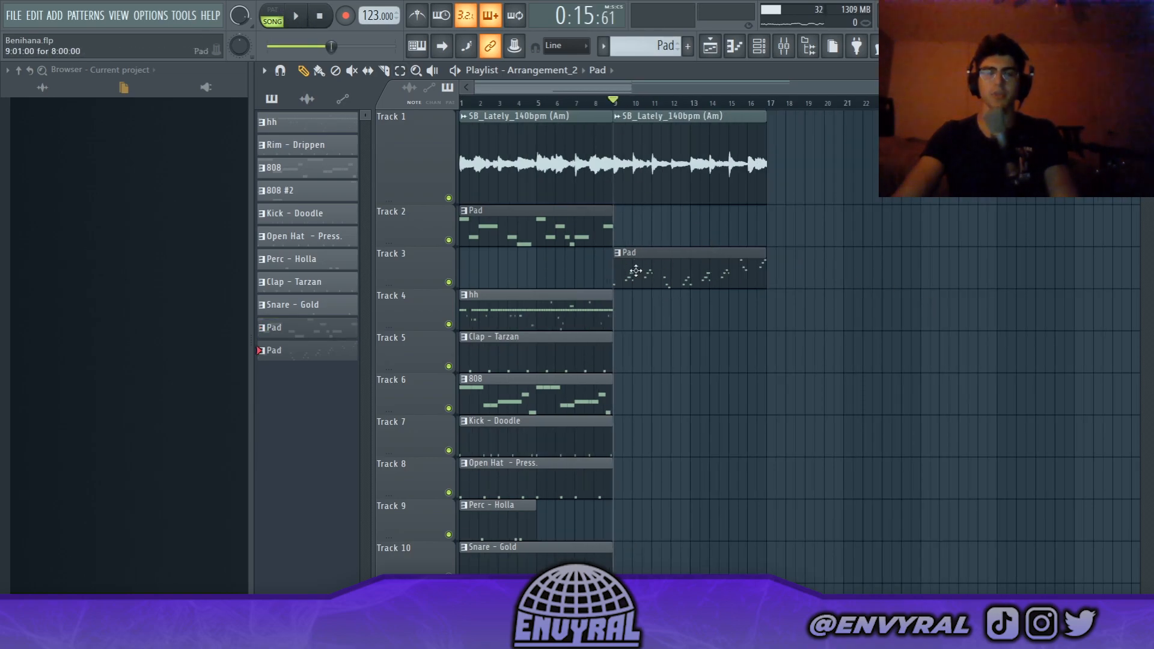
pyautogui.click(449, 282)
pyautogui.press('space')
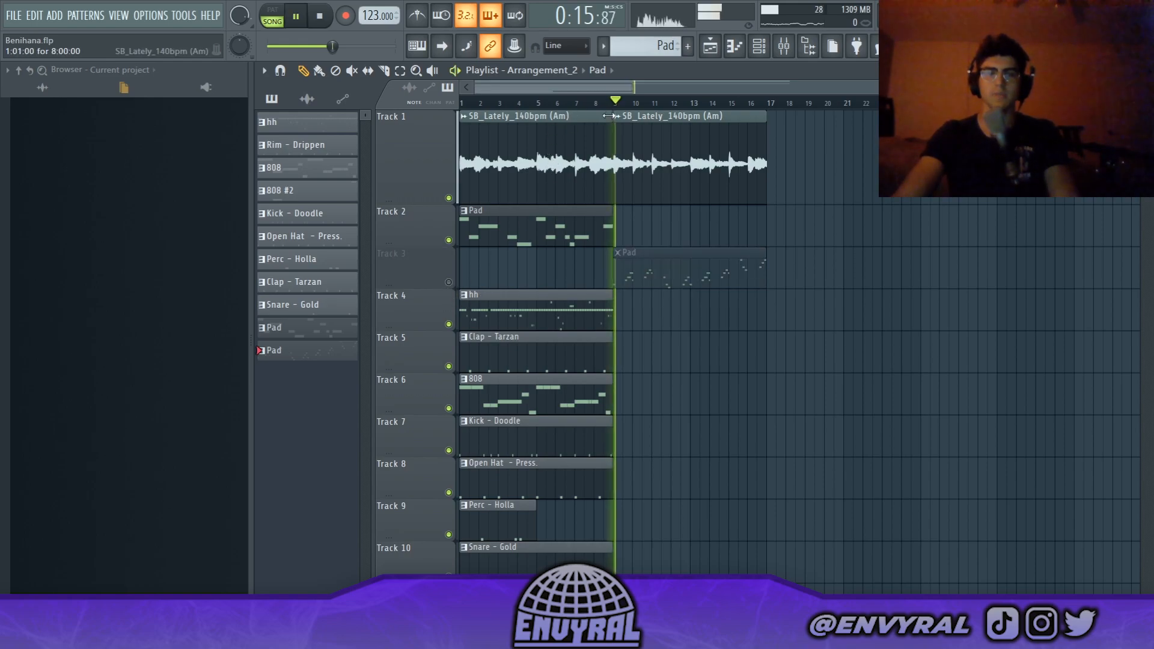
pyautogui.click(685, 103)
pyautogui.press('space')
pyautogui.click(449, 282)
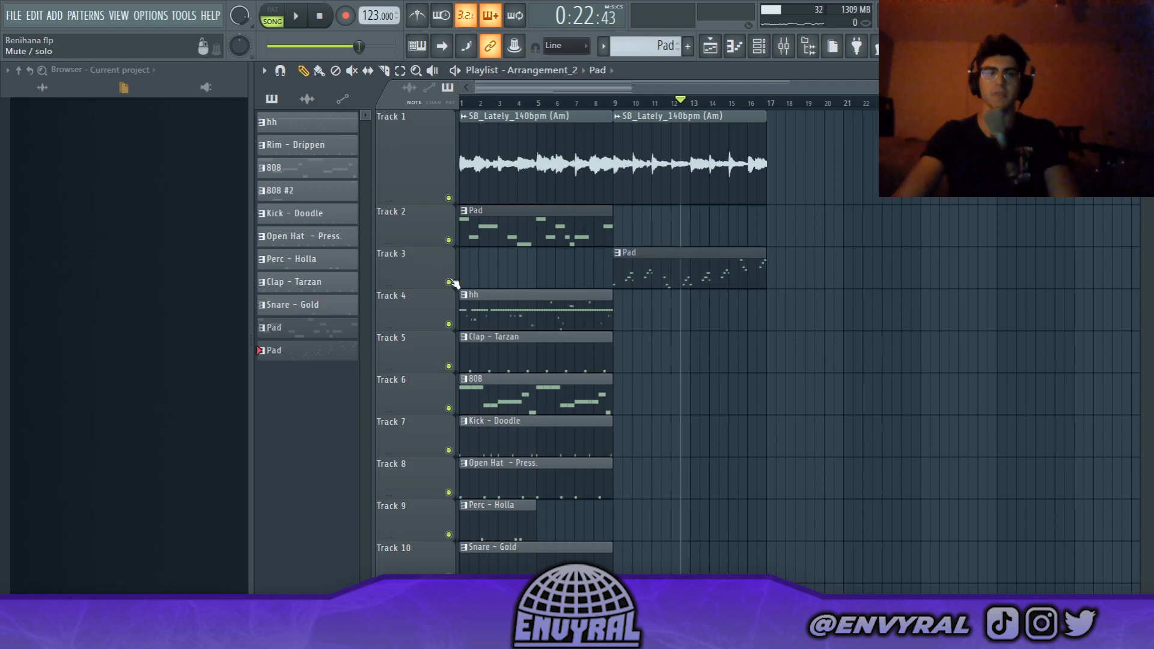
# Play from bar 9 while examining the Track 3 Pad's notes in the piano roll, and return to the playlist
pyautogui.click(619, 103)
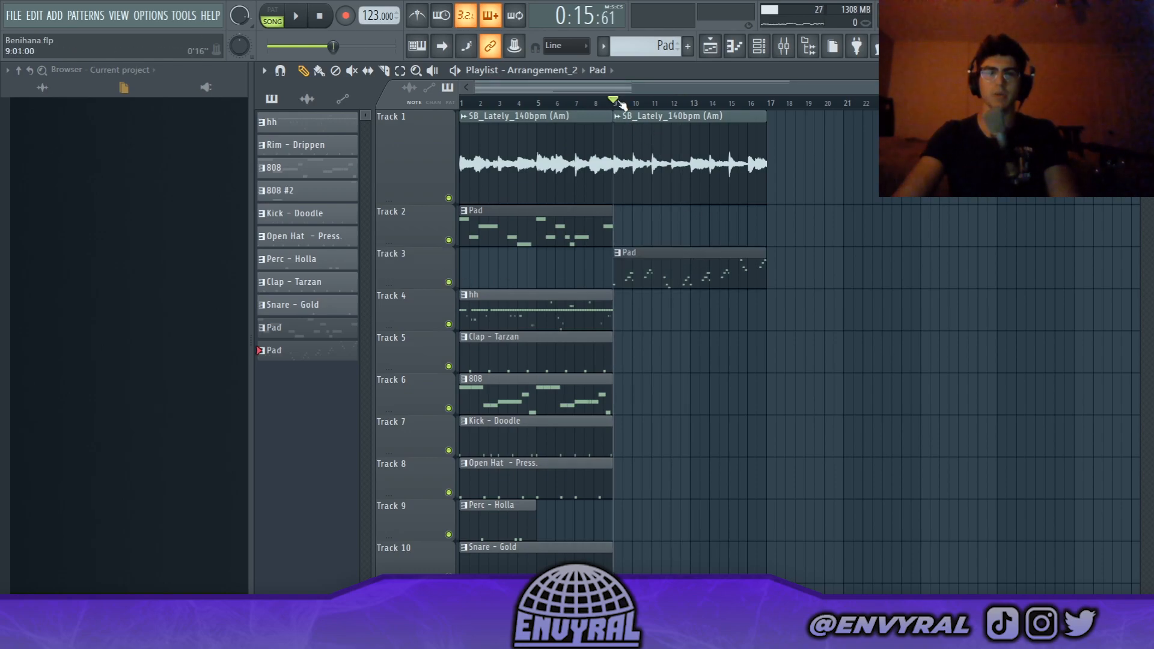
pyautogui.doubleClick(674, 286)
pyautogui.press('space')
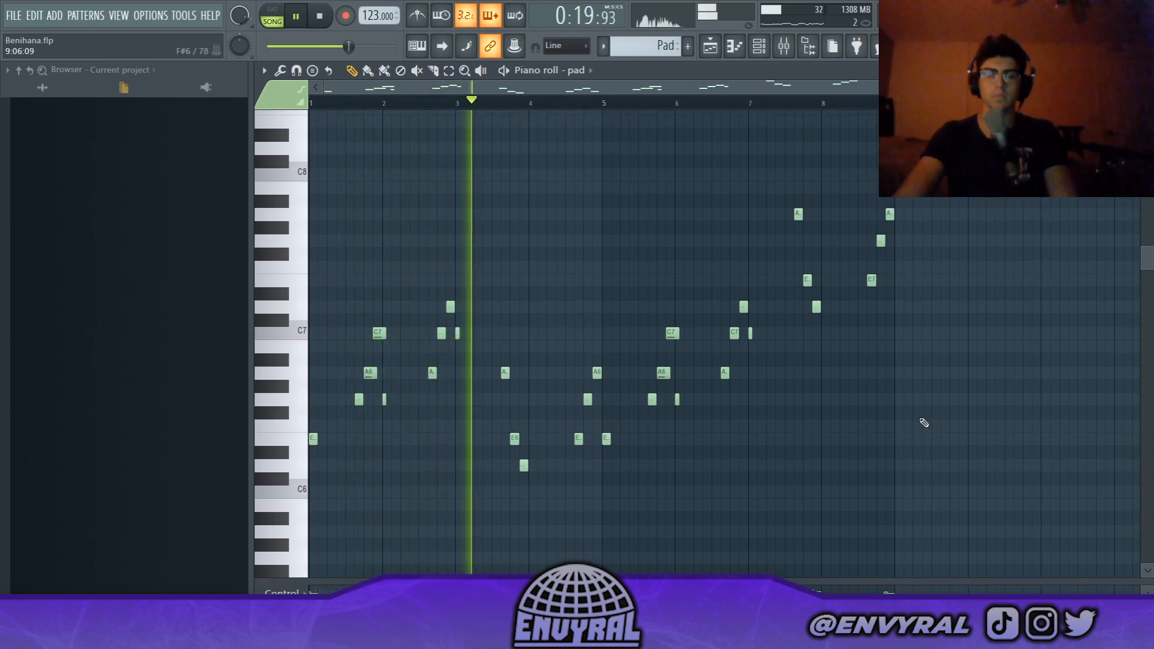
pyautogui.scroll(-1, 923, 423)
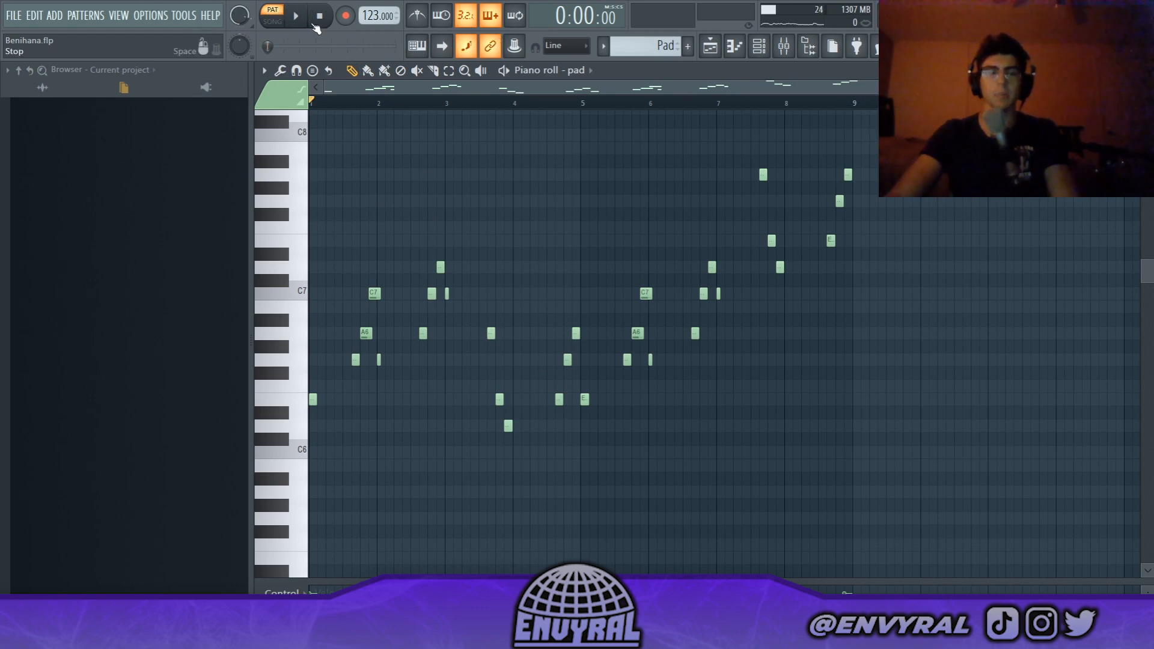
pyautogui.click(711, 49)
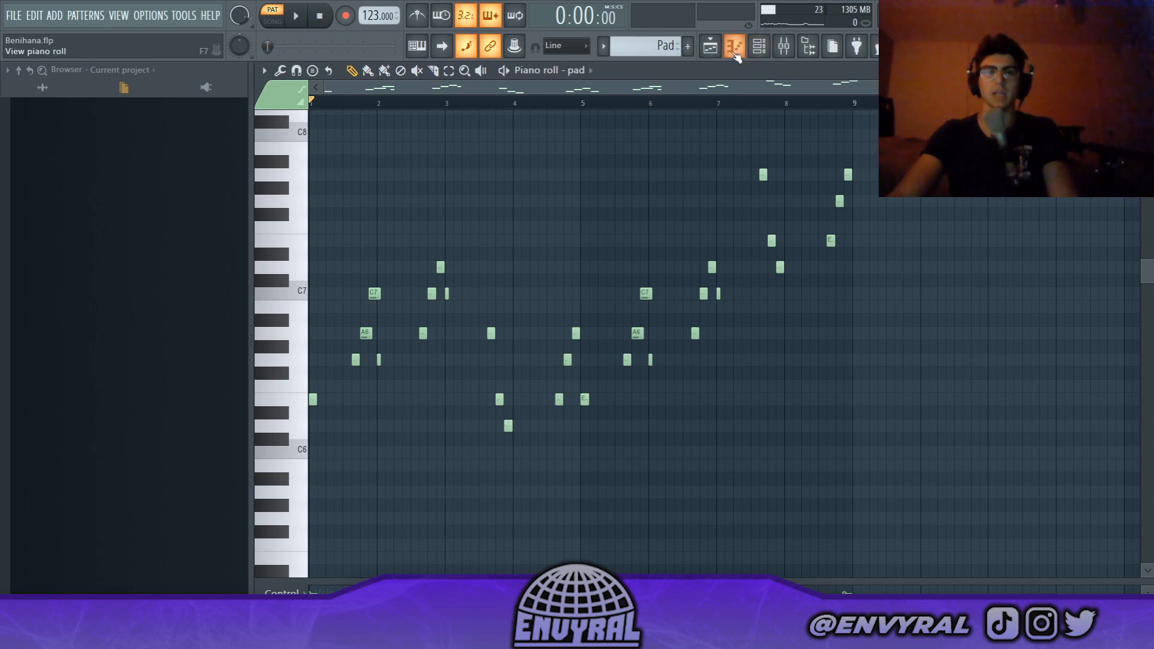
pyautogui.click(736, 53)
pyautogui.scroll(1, 860, 160)
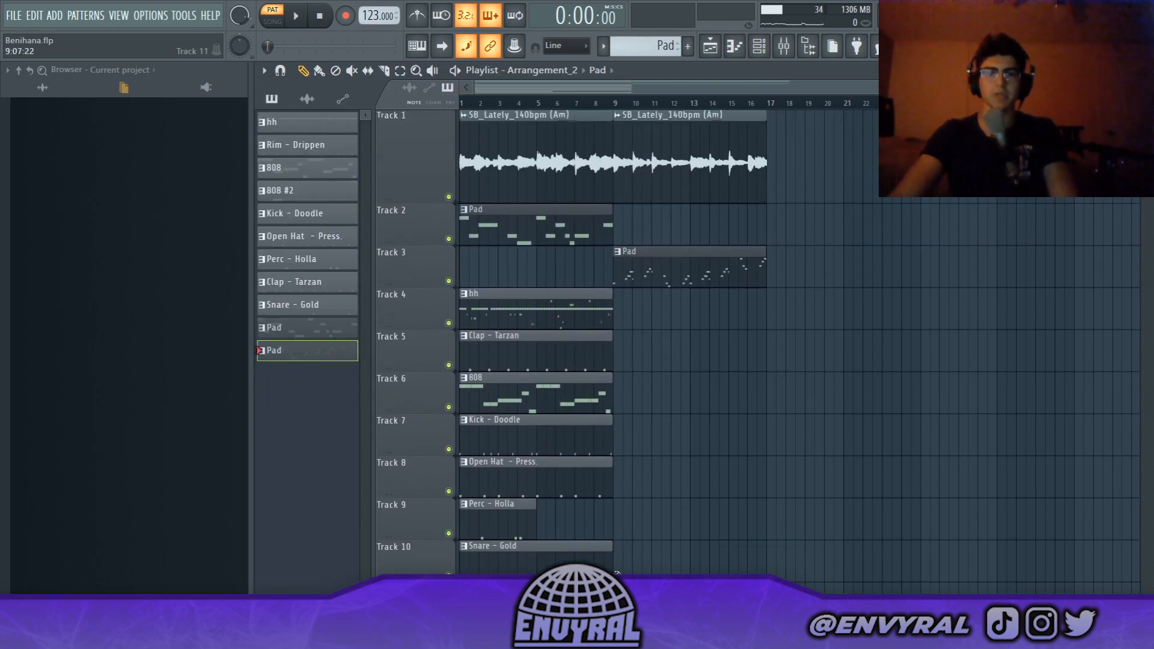
# Switch the playlist to the original Arrangement in song mode and move the playhead to bar 25
pyautogui.click(559, 70)
pyautogui.click(556, 101)
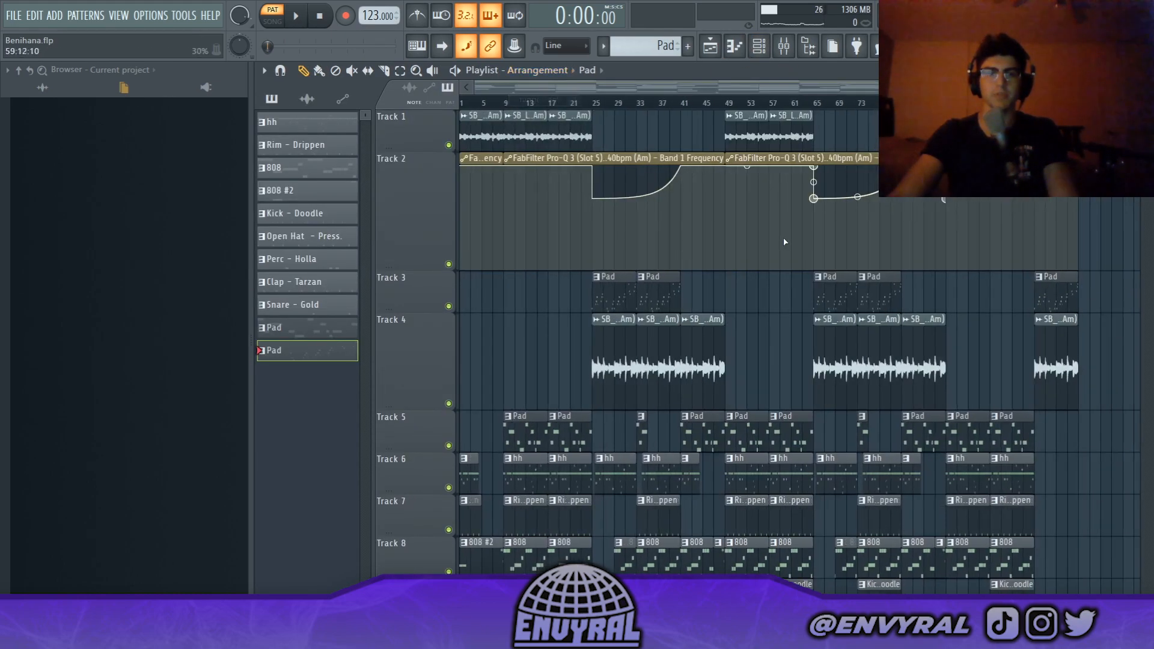
pyautogui.click(588, 106)
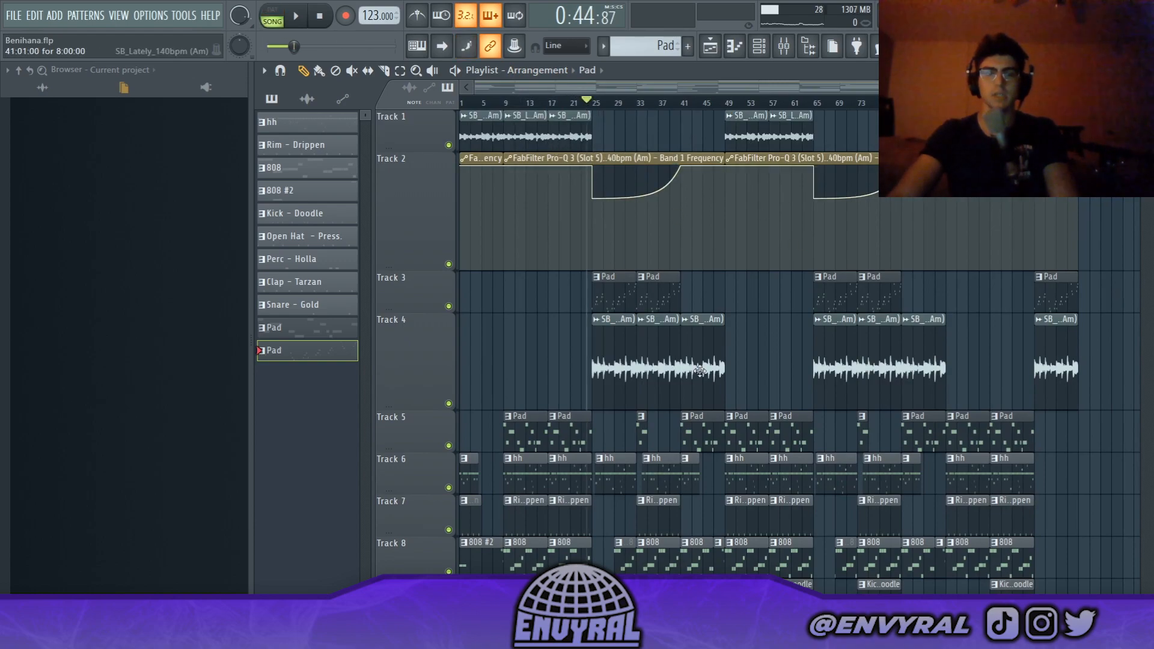
pyautogui.click(604, 97)
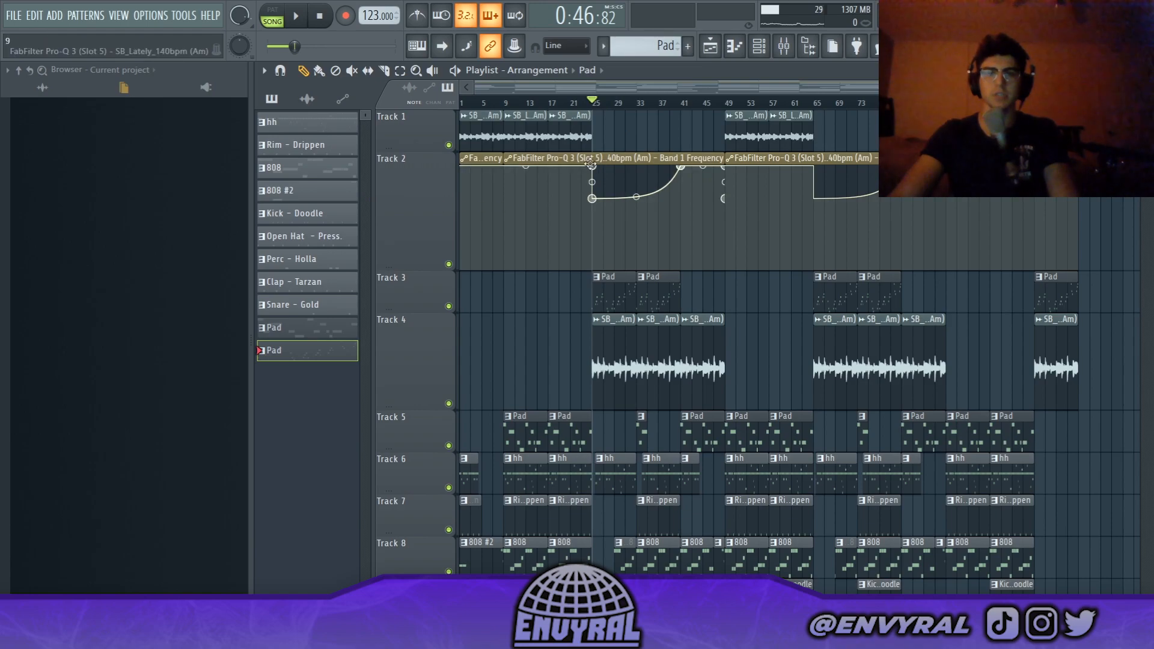
# Open the FabFilter Pro-Q 3 equalizer on the SB_Lately sample's mixer track
pyautogui.click(791, 55)
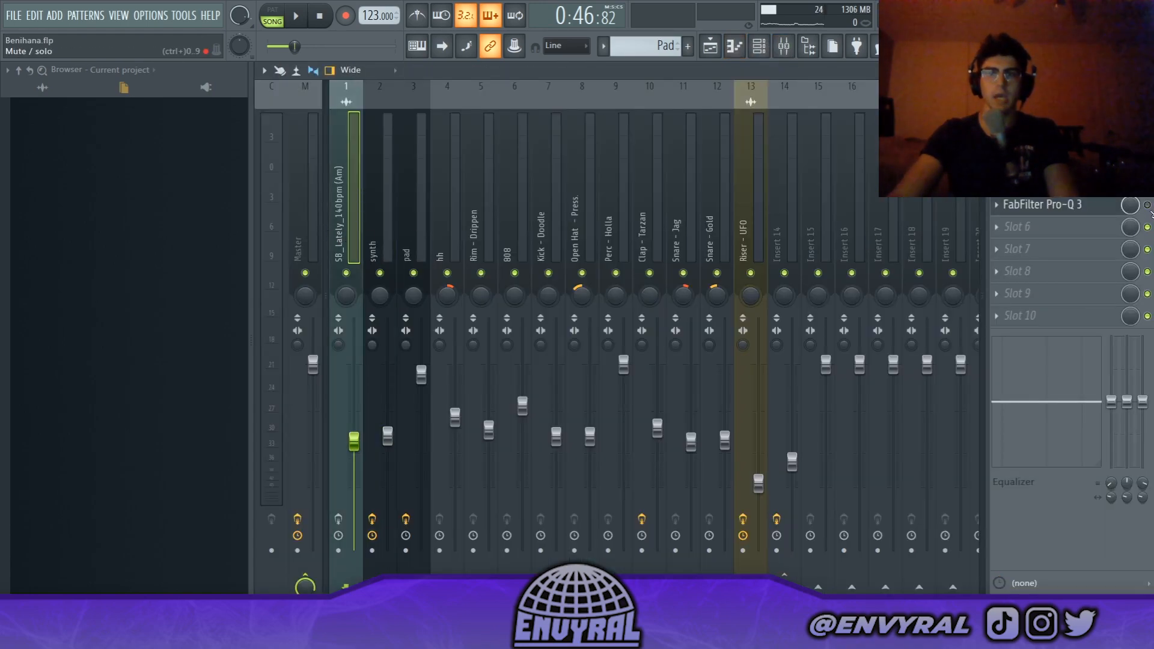
pyautogui.click(1074, 205)
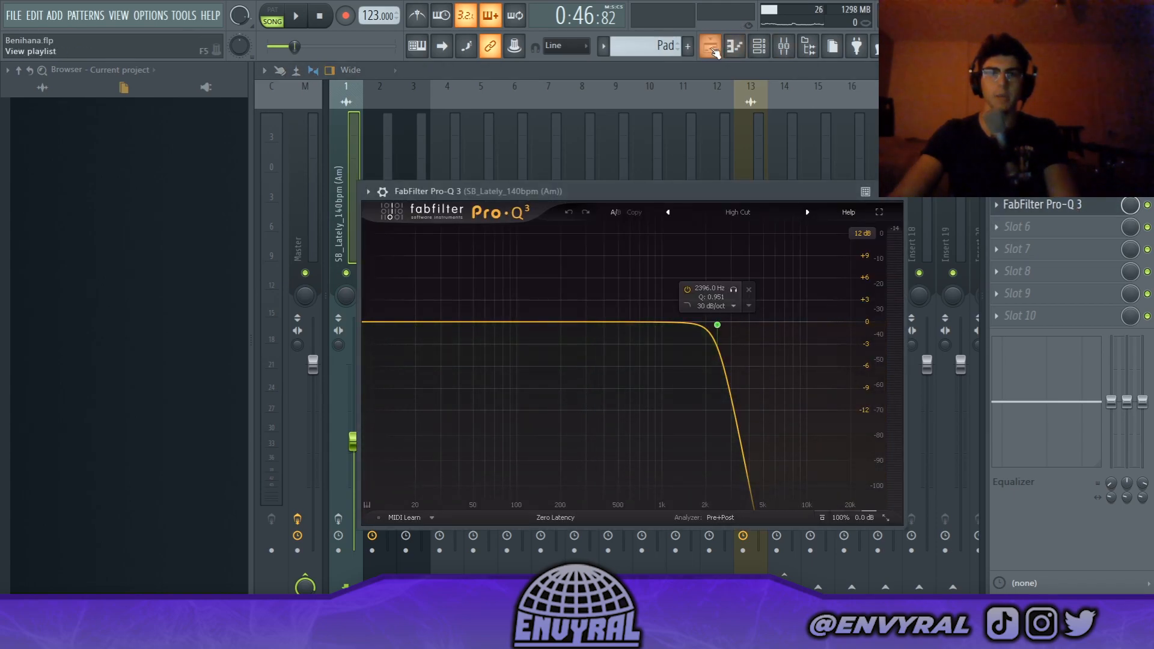
# Return to the playlist and play the arrangement from bar 25 to hear the filtered sample section, then stop playback
pyautogui.press('F5')
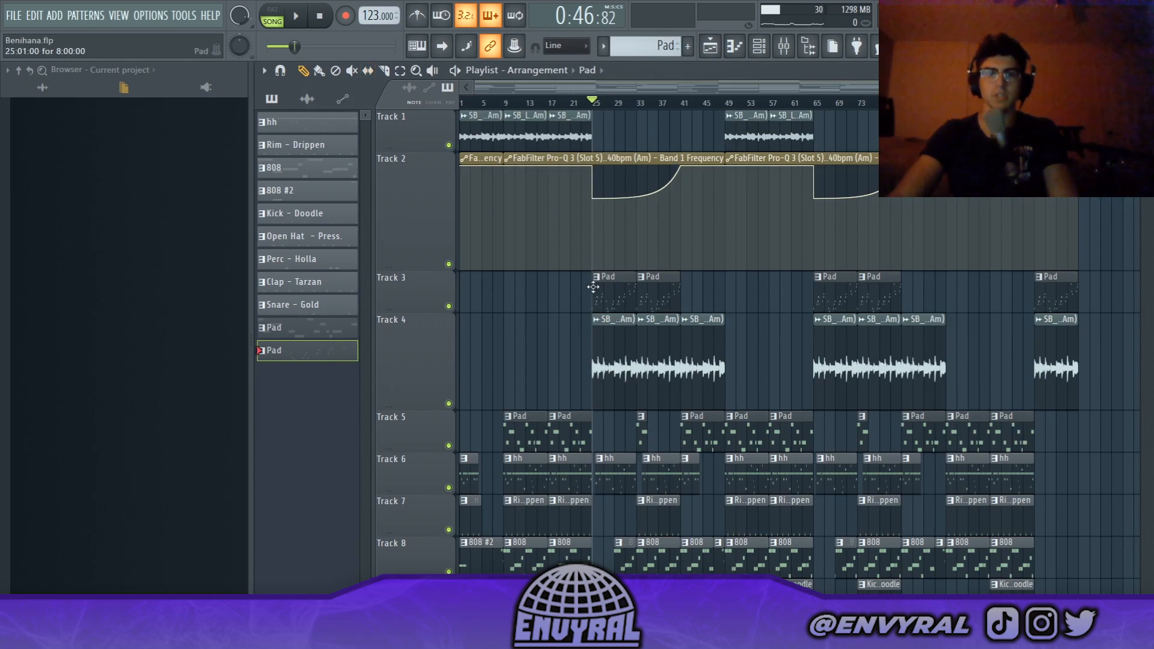
pyautogui.click(294, 21)
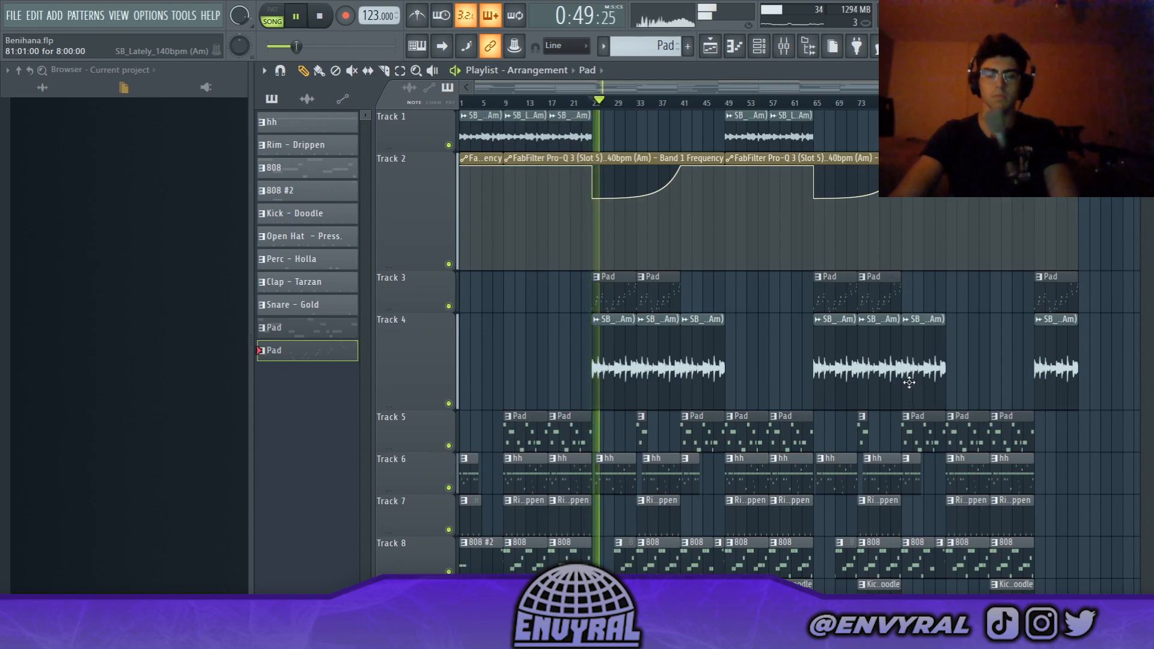
pyautogui.scroll(-1, 909, 388)
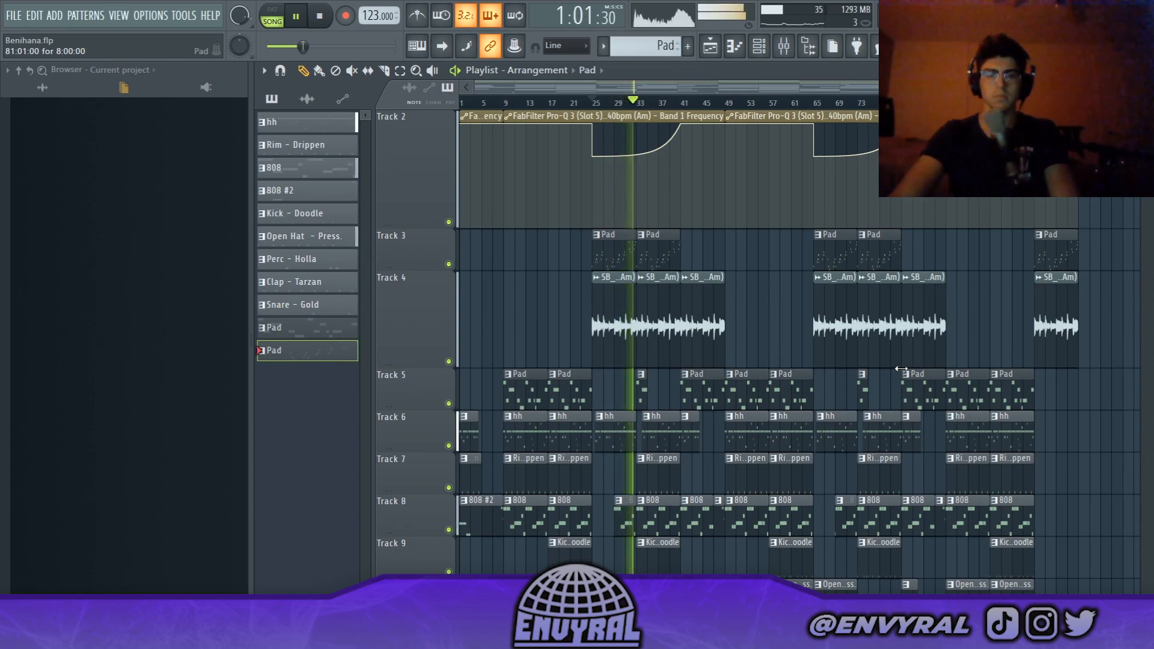
pyautogui.press('space')
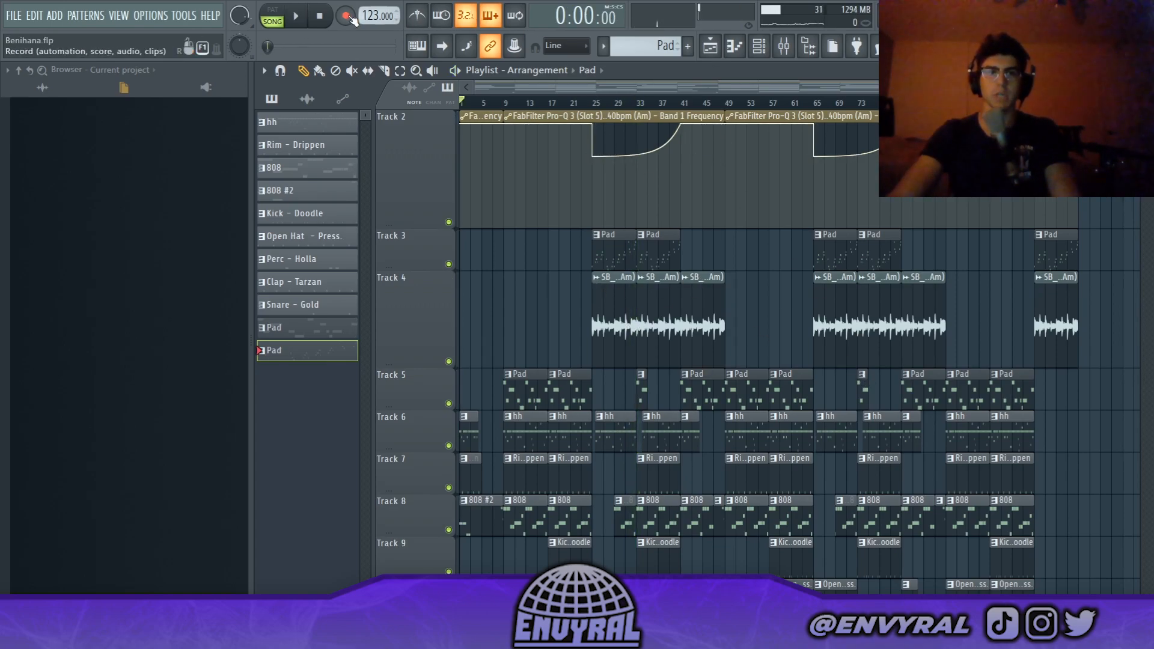
# Zoom in around bars 41 to 49 and play the transition into bar 49 from bar 48
pyautogui.scroll(1, 819, 327)
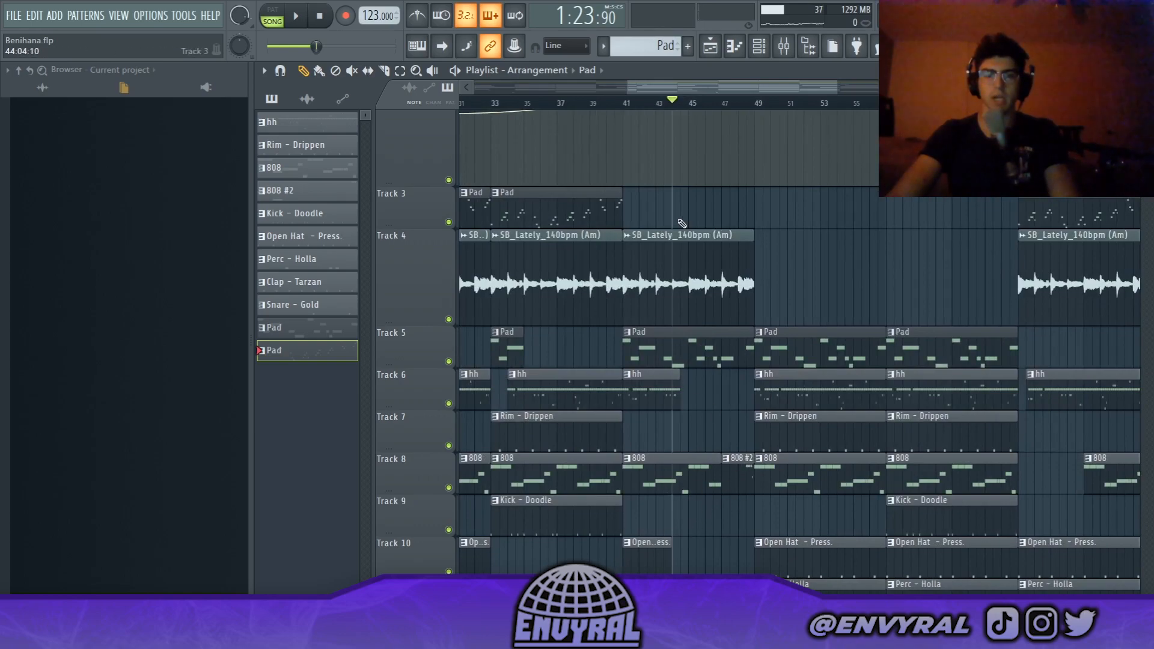
pyautogui.click(692, 103)
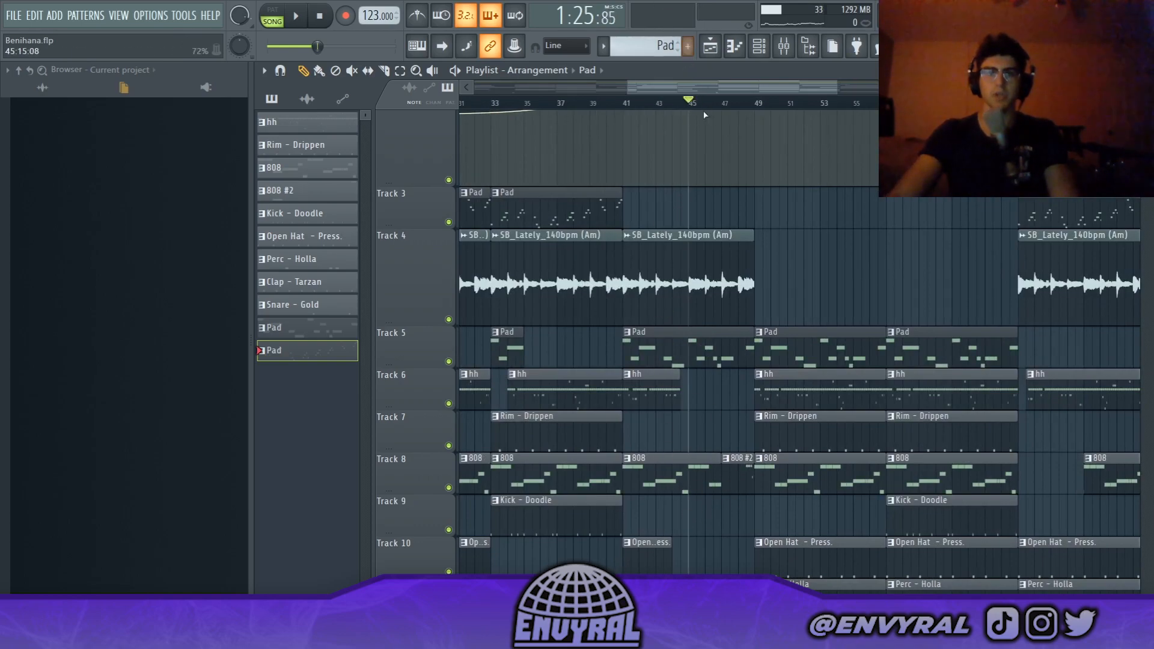
pyautogui.scroll(2, 708, 115)
pyautogui.click(768, 103)
pyautogui.press('space')
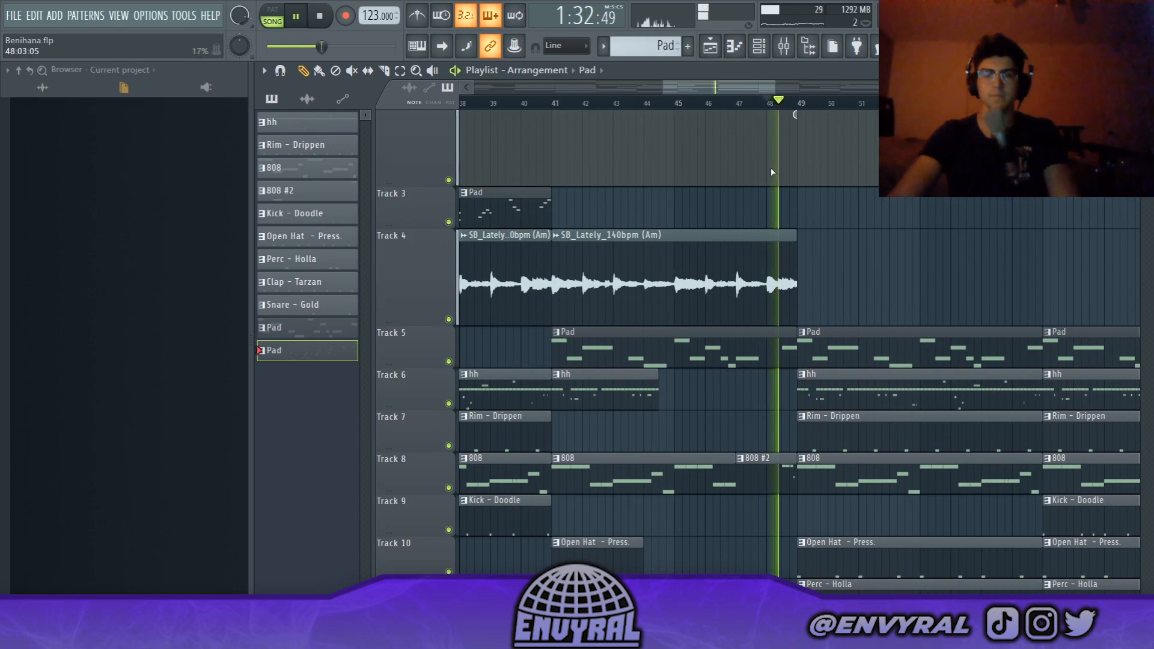
pyautogui.press('space')
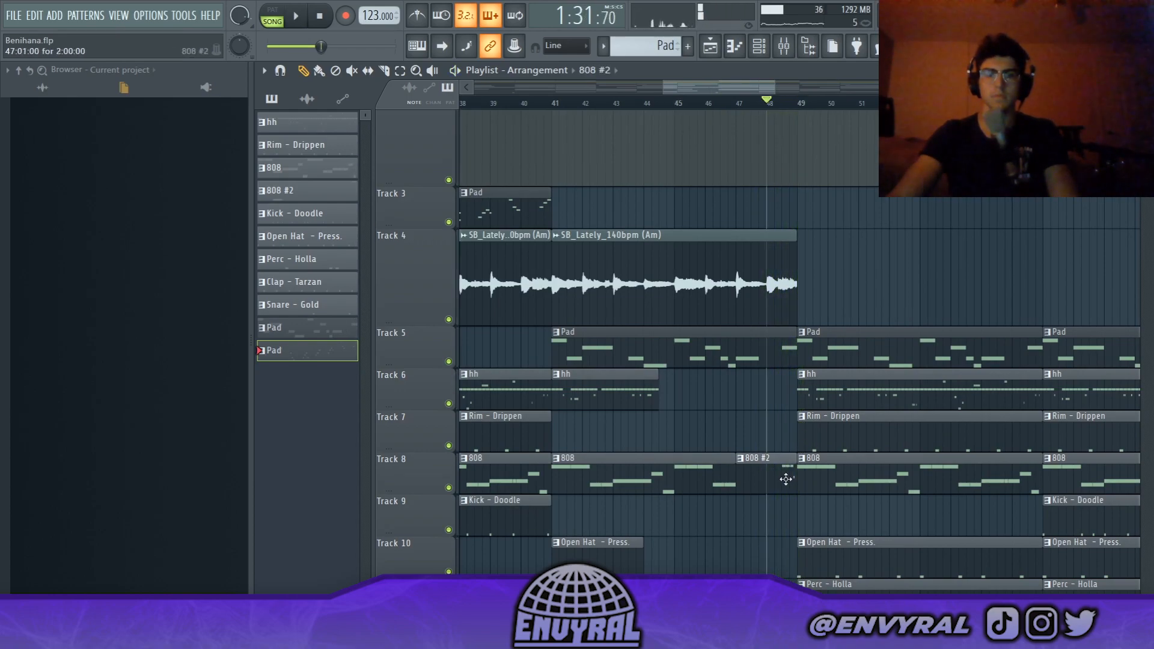
# Open the 808 #2 clip before bar 49 in the piano roll to view its notes, and return to the playlist
pyautogui.doubleClick(789, 481)
pyautogui.moveTo(831, 89); pyautogui.dragTo(592, 99)
pyautogui.moveTo(554, 147); pyautogui.dragTo(601, 309)
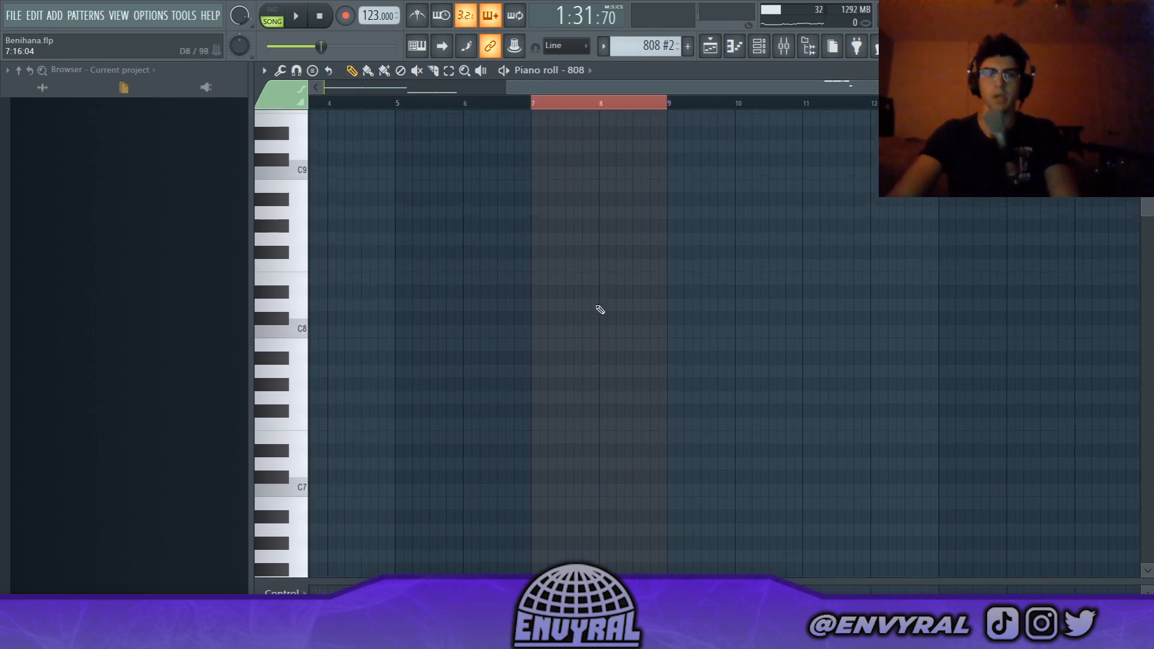
pyautogui.click(710, 46)
# Examine which drum, 808 and pad clips drop in and out from bar 25, with the playhead moved to bar 33
pyautogui.scroll(-3, 682, 445)
pyautogui.moveTo(704, 91); pyautogui.dragTo(612, 85)
pyautogui.scroll(-2, 625, 342)
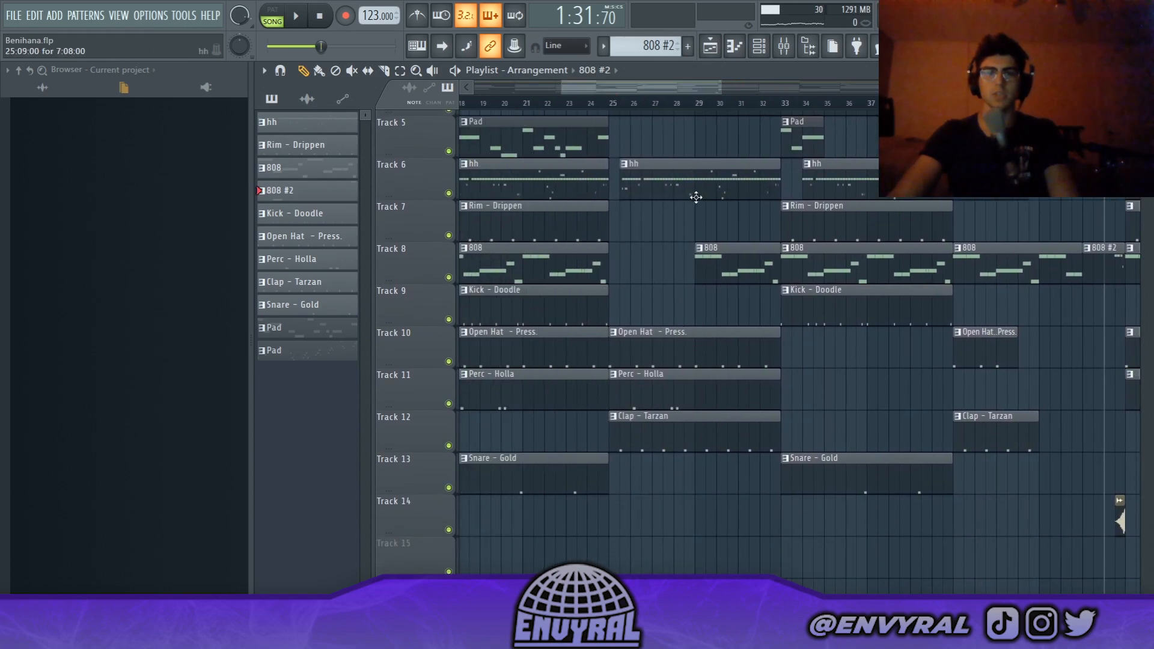
pyautogui.scroll(2, 751, 156)
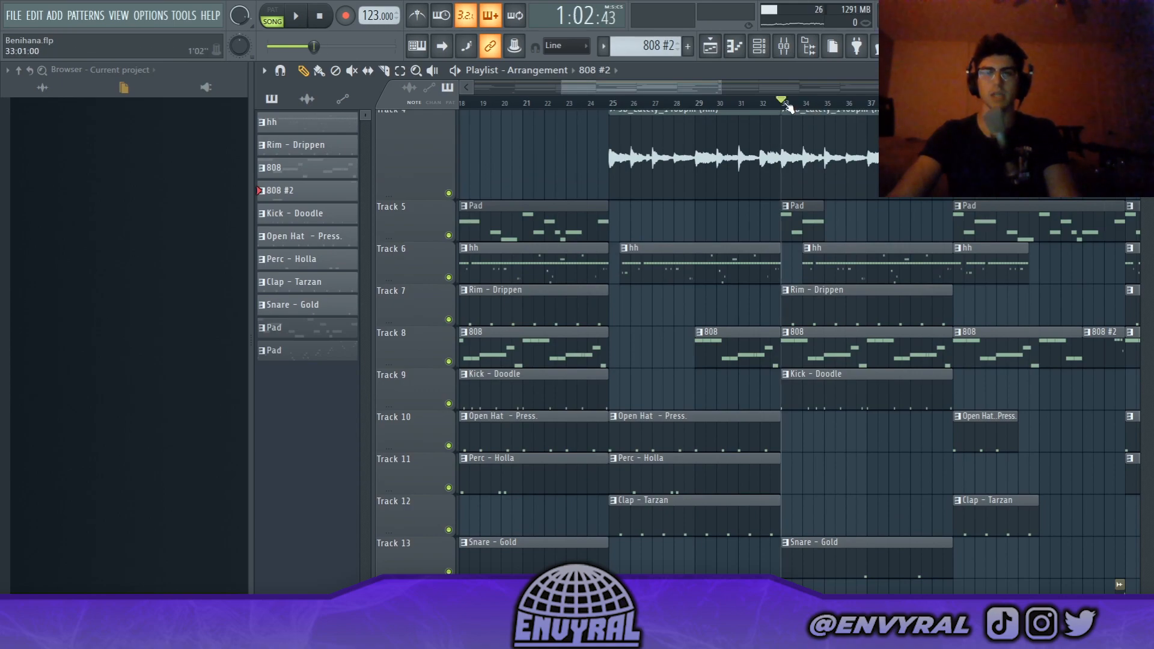
pyautogui.click(785, 104)
pyautogui.scroll(4, 752, 131)
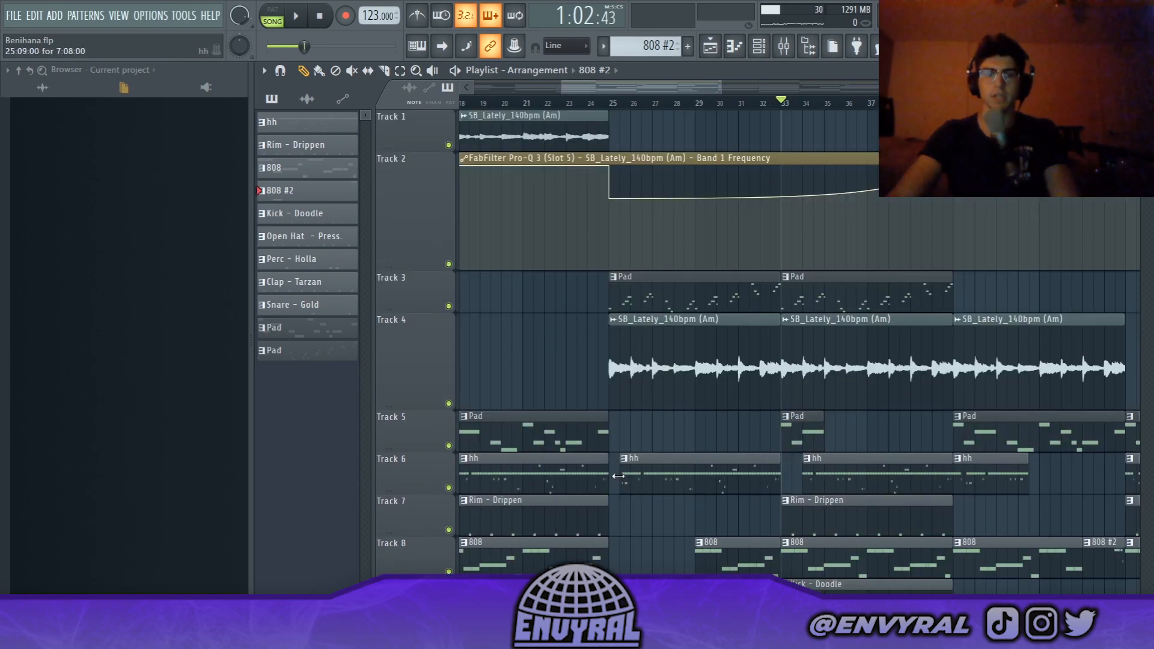
pyautogui.scroll(-3, 766, 523)
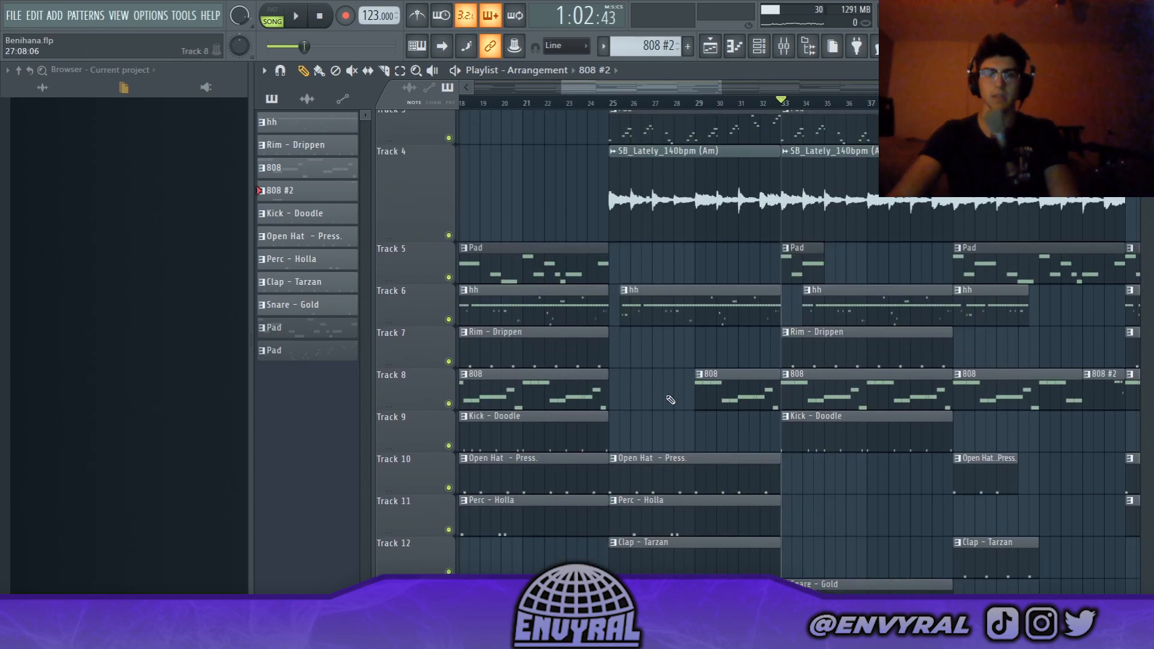
pyautogui.scroll(-3, 962, 500)
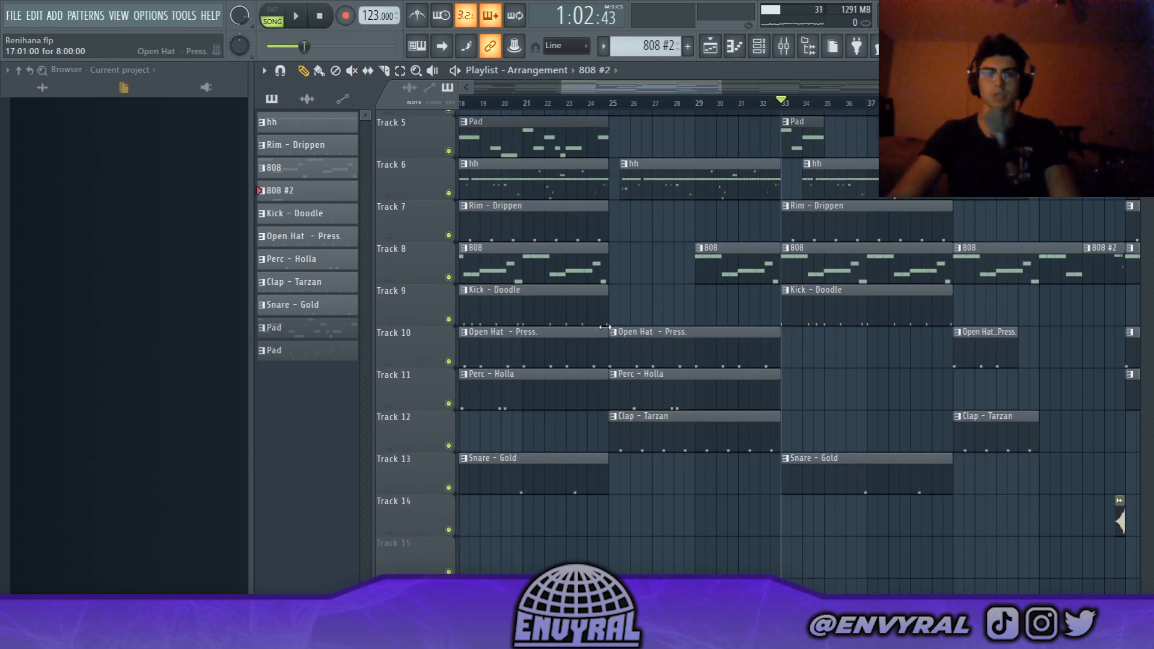
# Review the drum and percussion clips from bar 1, and widen the playlist view to show the full arrangement
pyautogui.moveTo(562, 88); pyautogui.dragTo(474, 88)
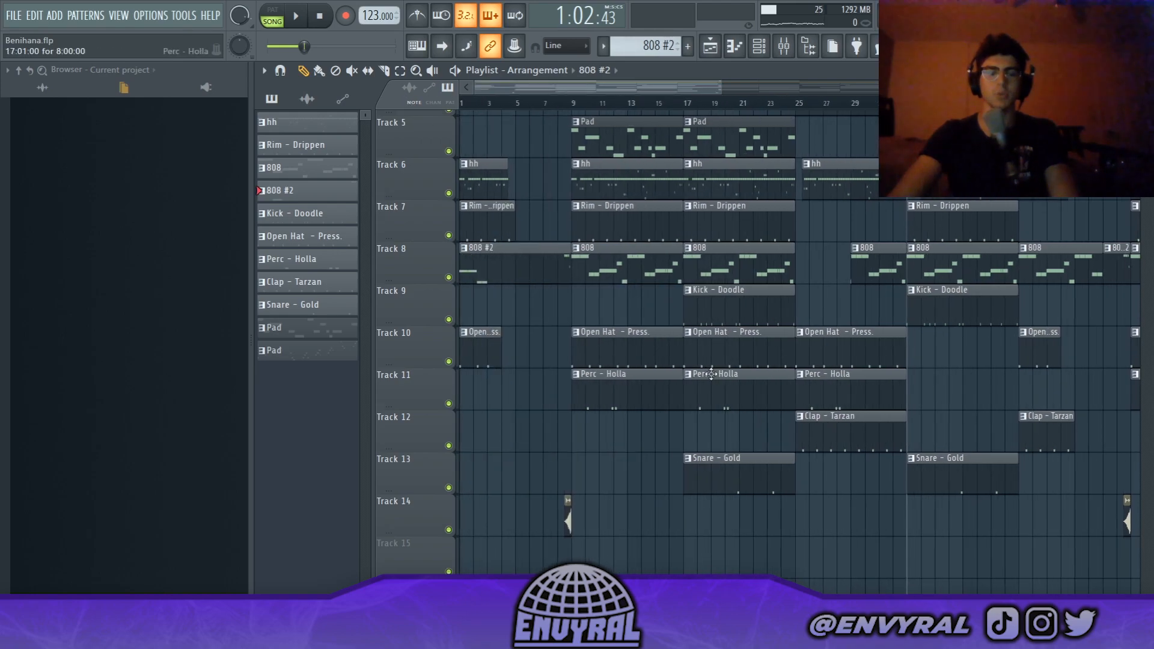
pyautogui.scroll(-2, 687, 301)
pyautogui.moveTo(720, 90); pyautogui.dragTo(795, 90)
pyautogui.scroll(3, 789, 325)
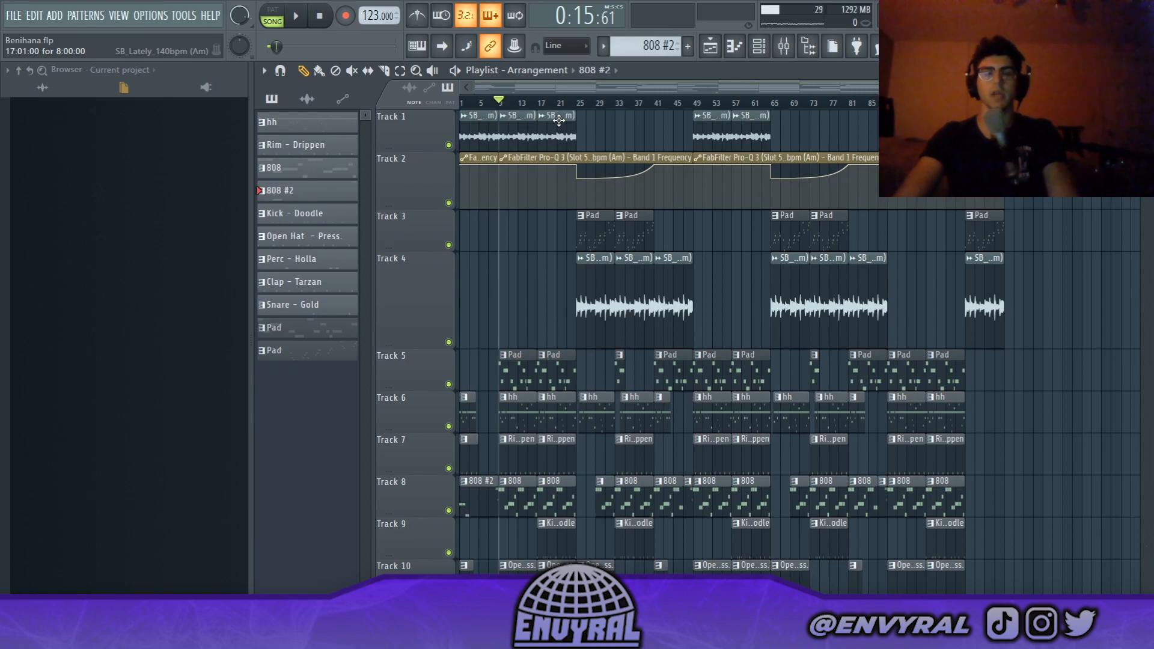
# Play the full arrangement from the start and dismiss the Windows Defender notification
pyautogui.click(321, 17)
pyautogui.press('space')
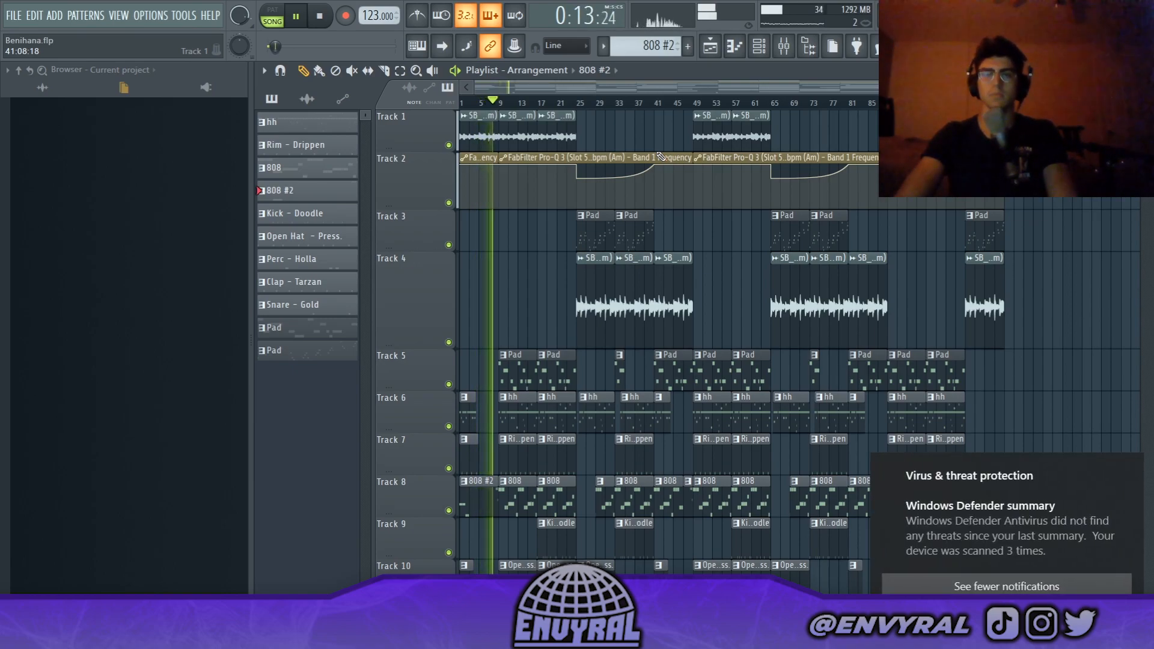
pyautogui.click(1124, 464)
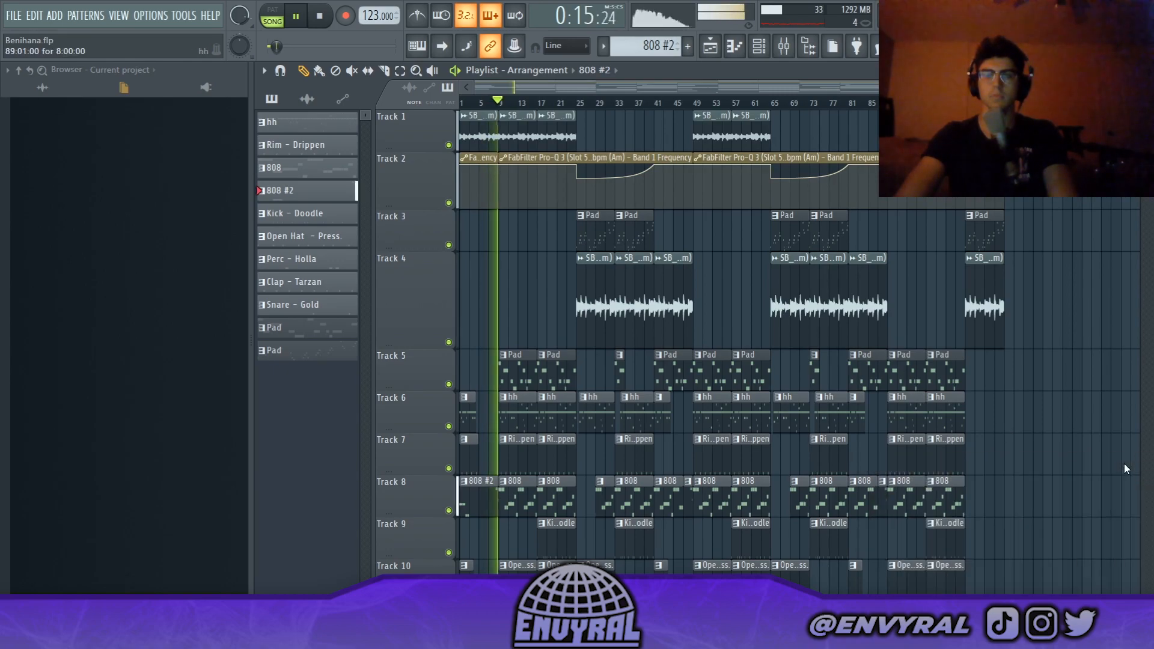